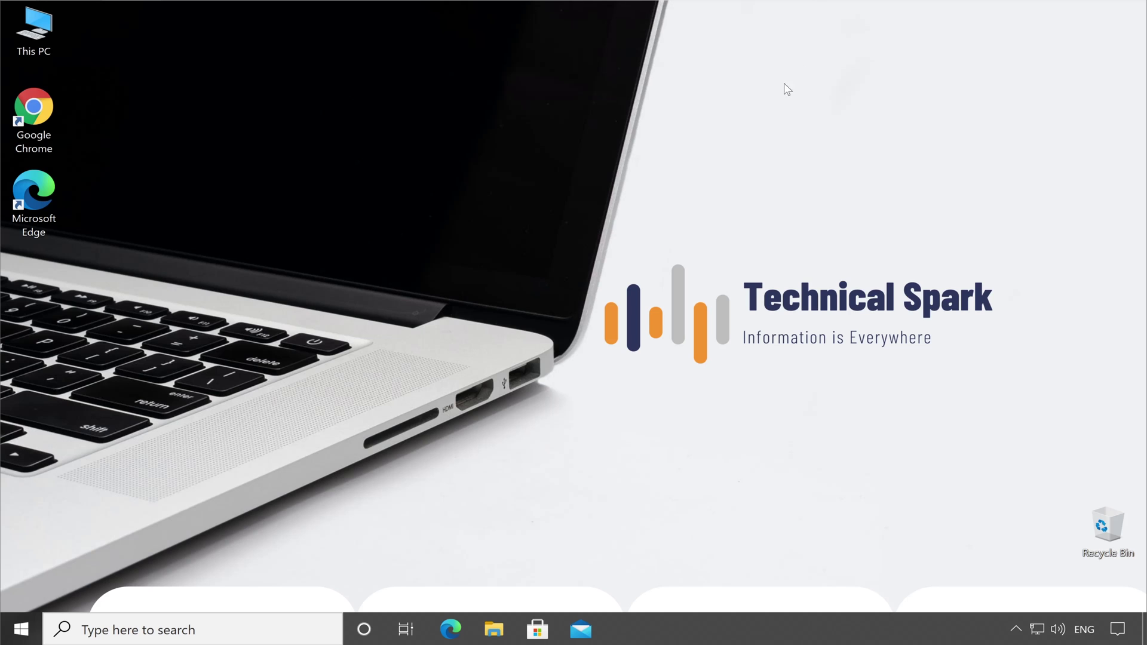
Step: Launch Chrome and search Google for 'mouse jiggler'
{"action": "double_click", "coordinate": [45, 124]}
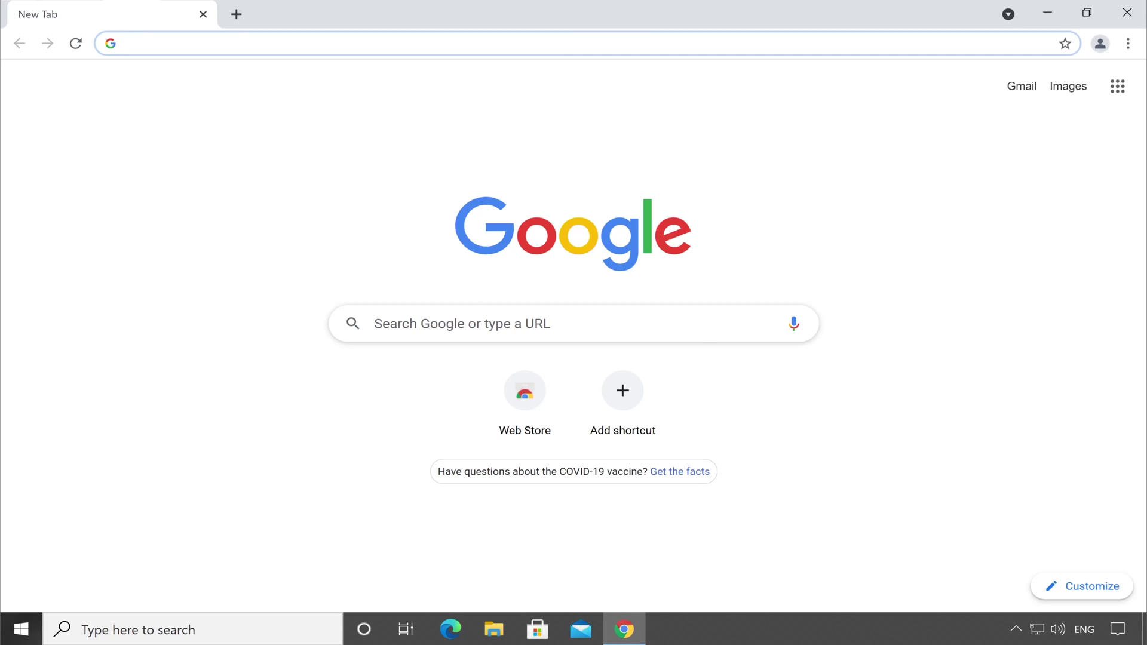
{"action": "left_click", "coordinate": [538, 323]}
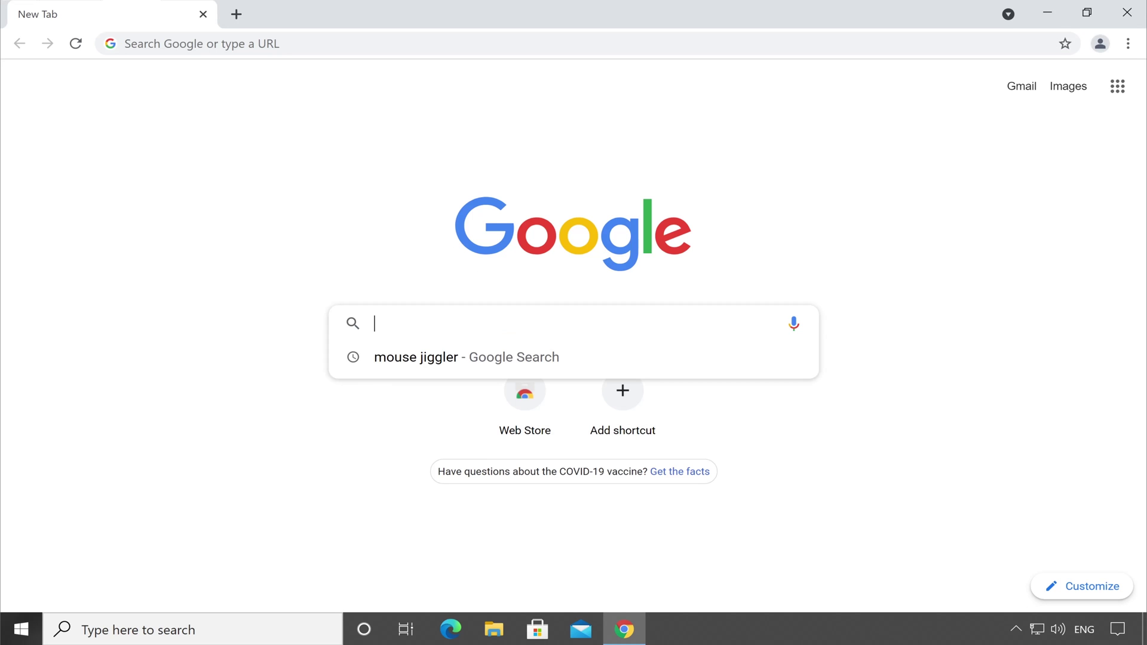
{"action": "type", "text": "mi"}
{"action": "key", "text": "BackSpace"}
{"action": "type", "text": "ous"}
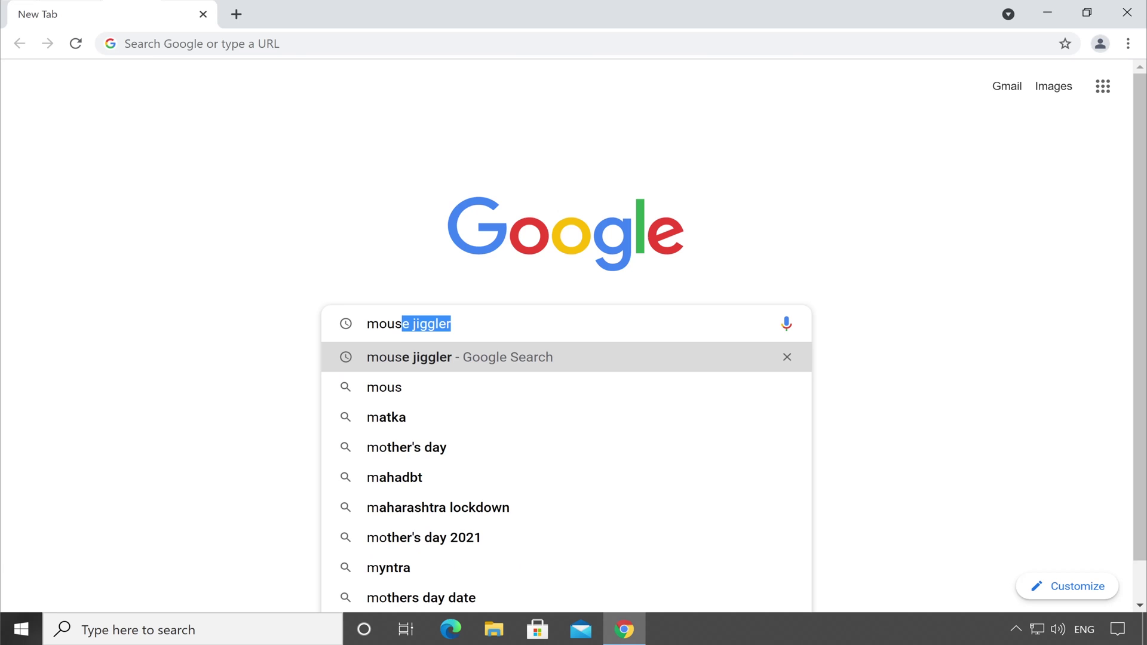
{"action": "type", "text": "e"}
{"action": "key", "text": "Return"}
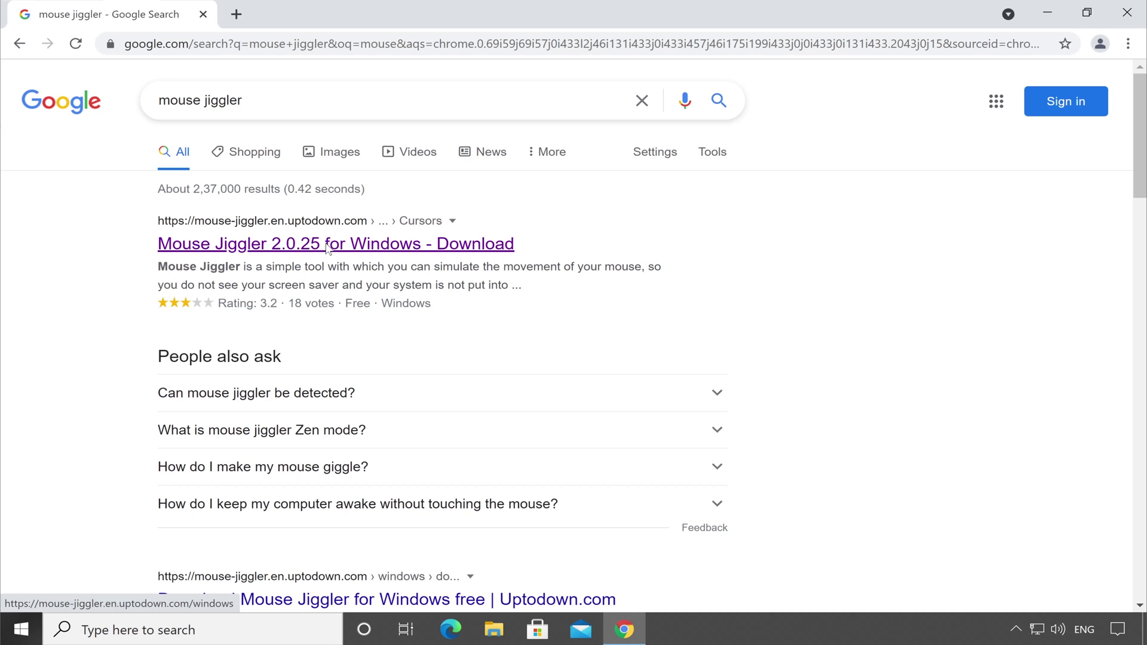
Step: Open the uptodown Mouse Jiggler result and download the latest 2.0.25 zip
{"action": "left_click", "coordinate": [327, 246]}
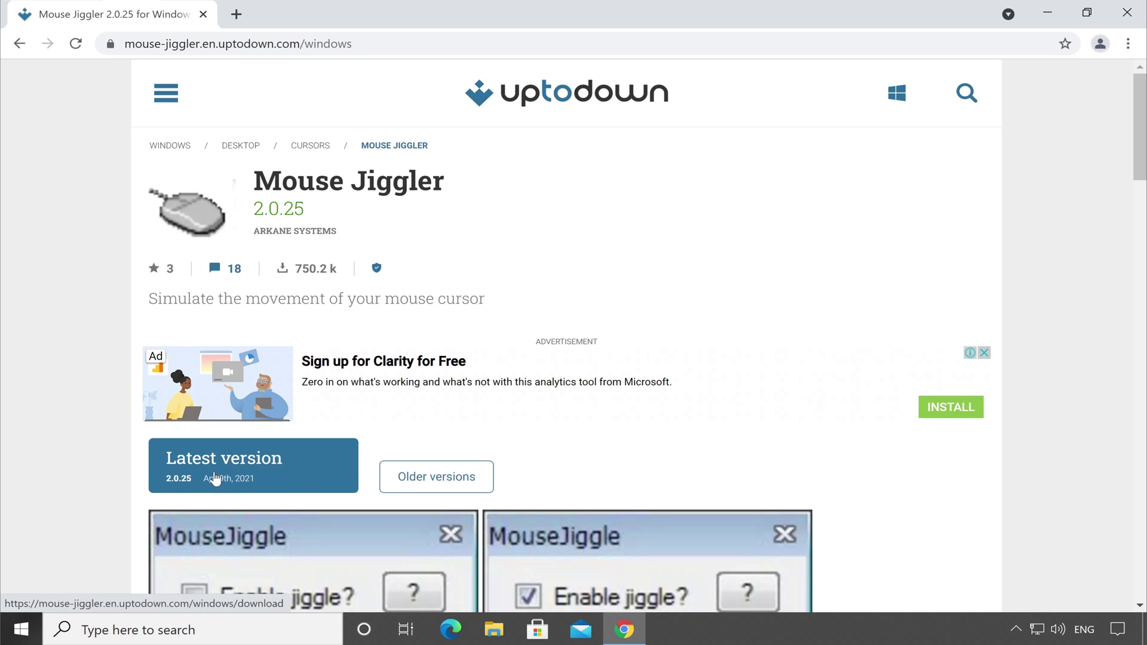
{"action": "left_click", "coordinate": [217, 478]}
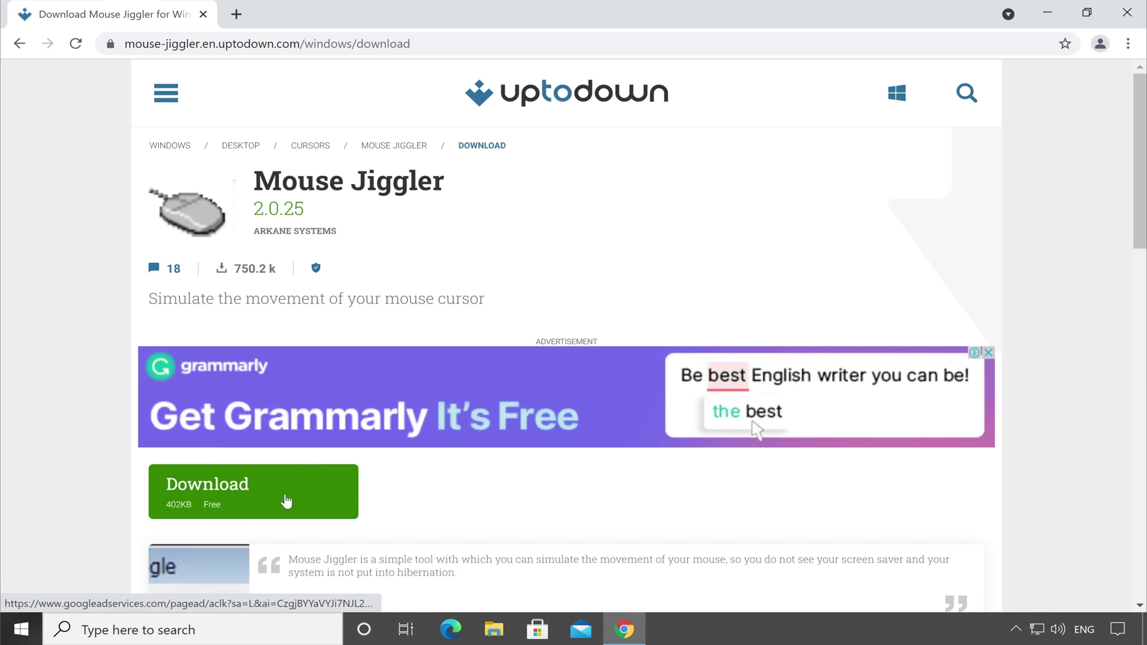
{"action": "left_click", "coordinate": [196, 504]}
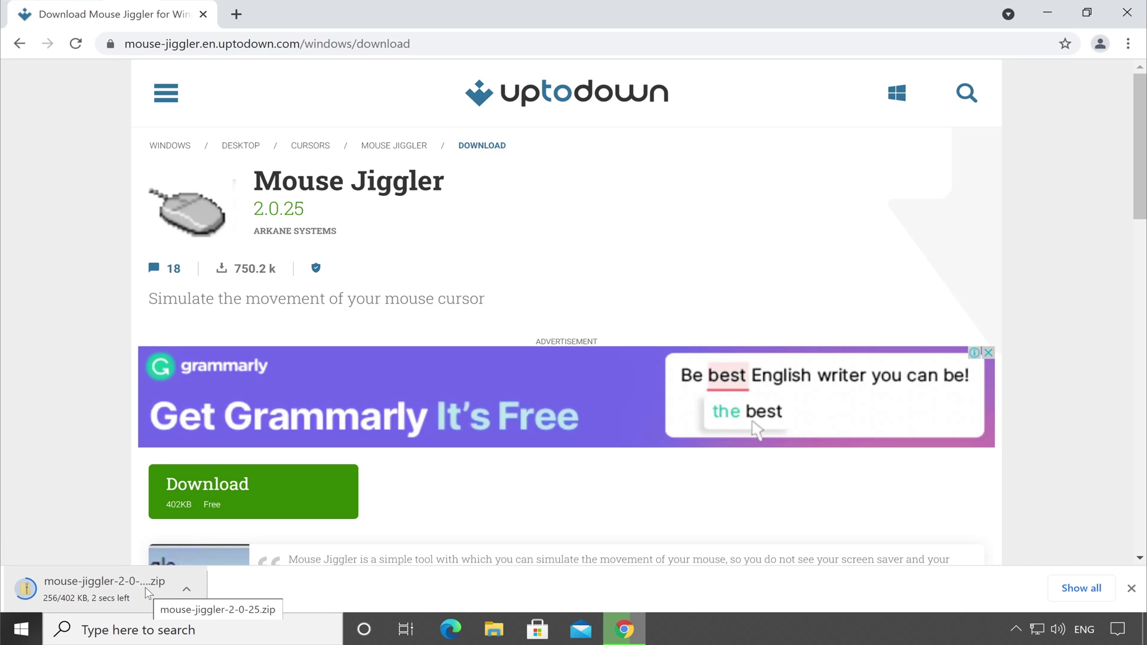
Step: Show the downloaded zip in its folder and extract it into Downloads
{"action": "left_click", "coordinate": [189, 594]}
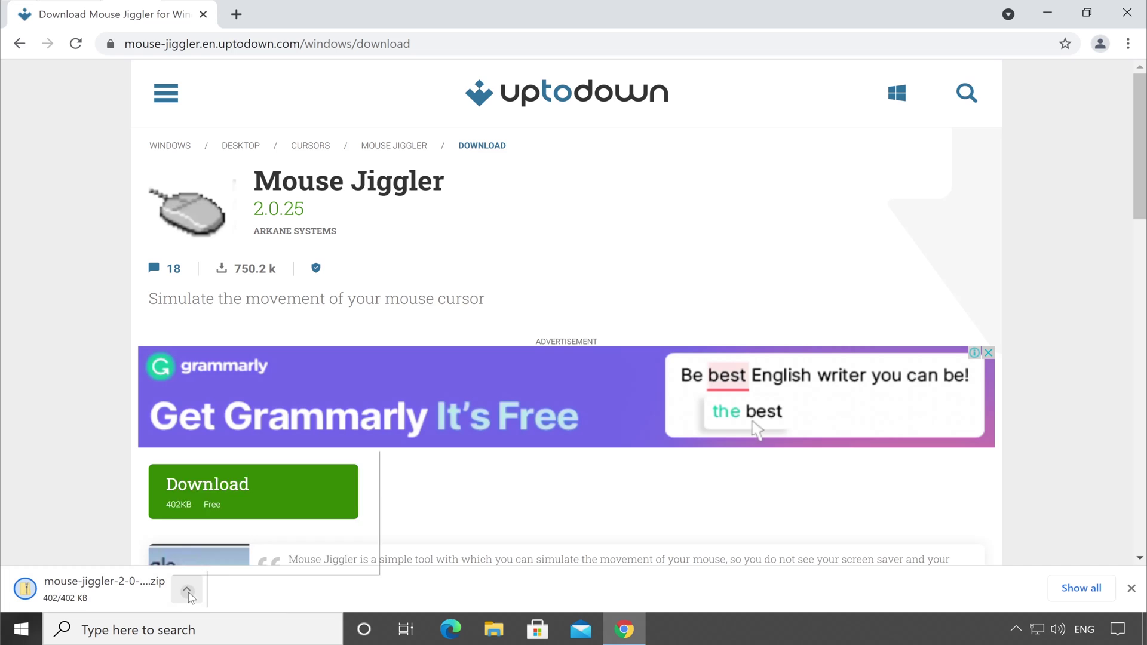
{"action": "left_click", "coordinate": [257, 537]}
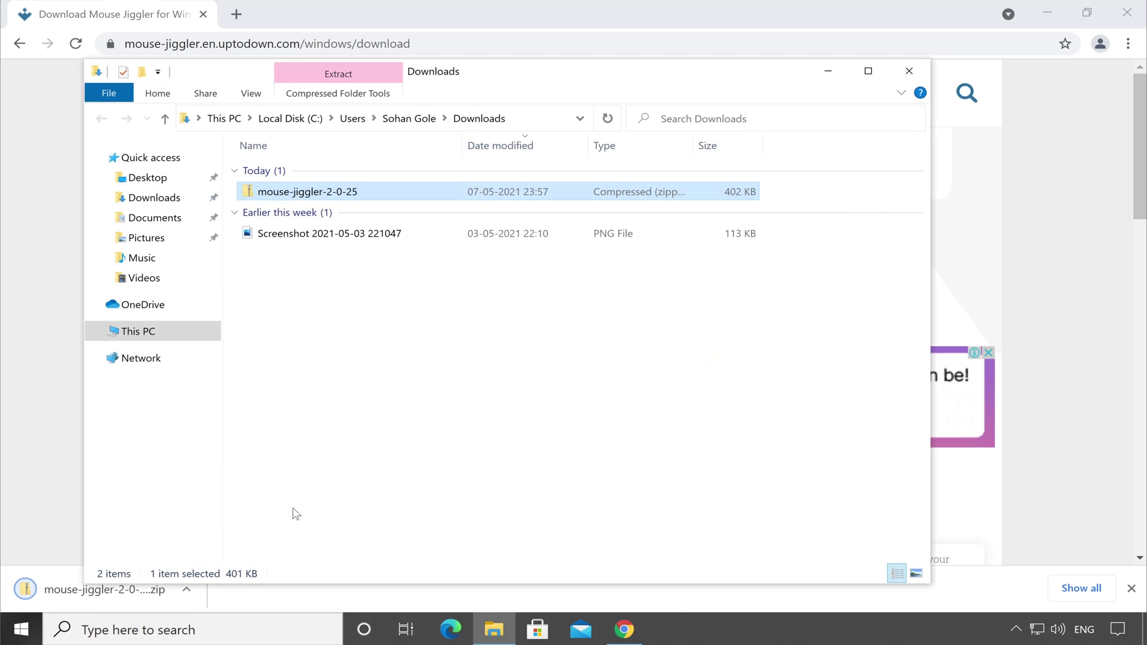
{"action": "right_click", "coordinate": [296, 197]}
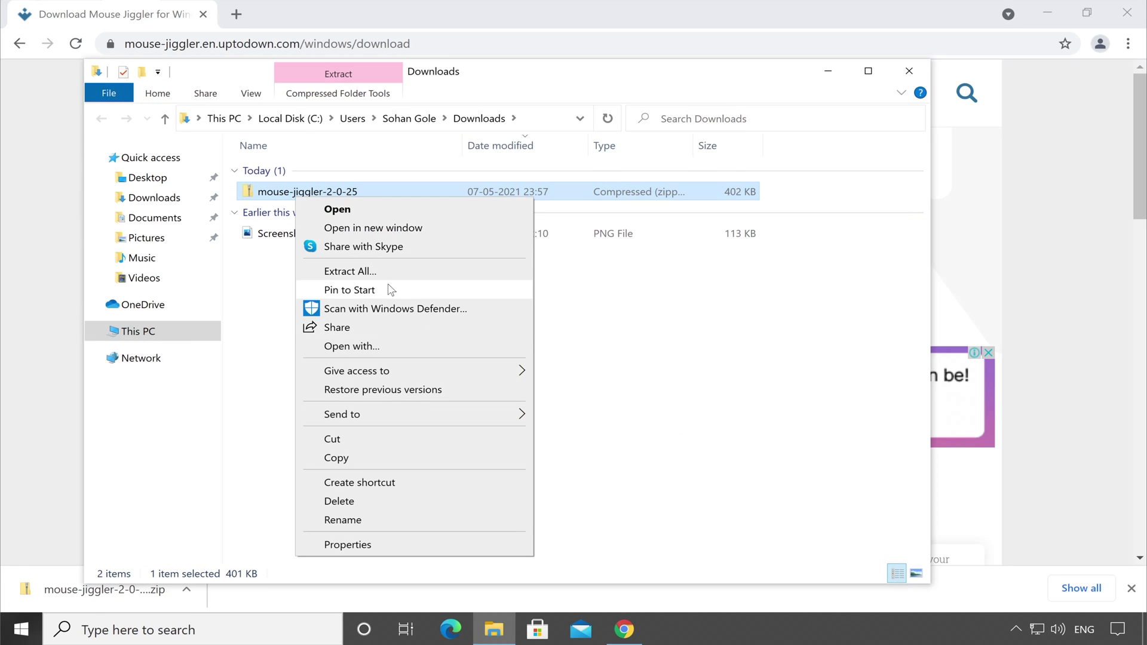
{"action": "left_click", "coordinate": [392, 273]}
{"action": "left_click", "coordinate": [457, 280]}
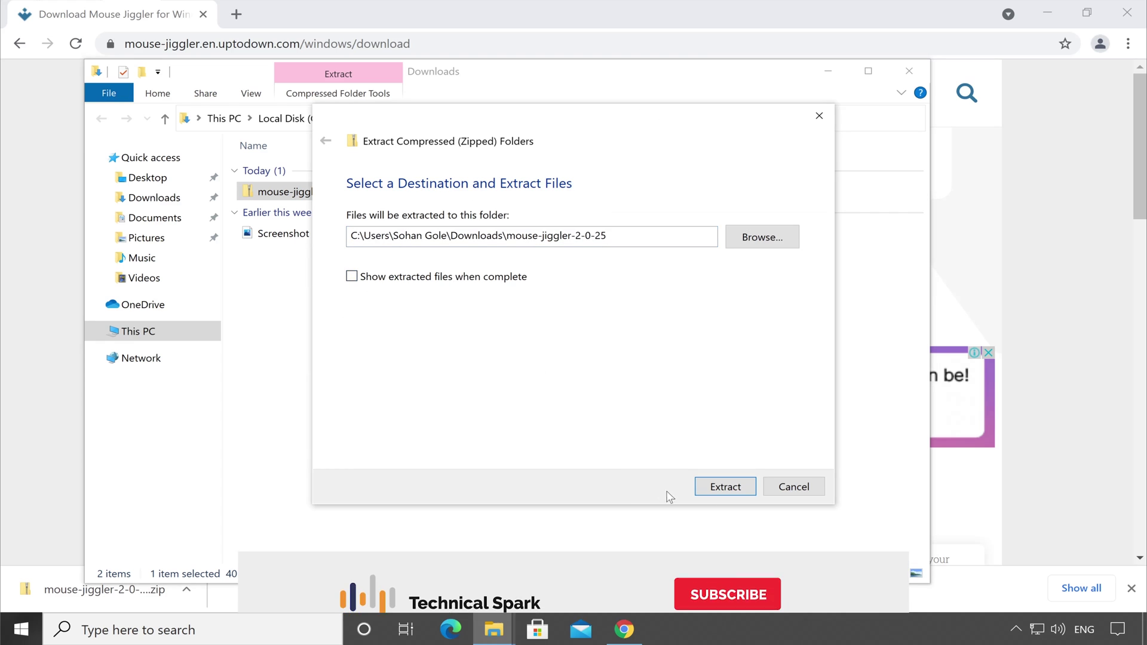
{"action": "left_click", "coordinate": [732, 489]}
Step: Open the extracted mouse-jiggler-2-0-25 folder, select MouseJiggler, and close Chrome
{"action": "left_click", "coordinate": [323, 210]}
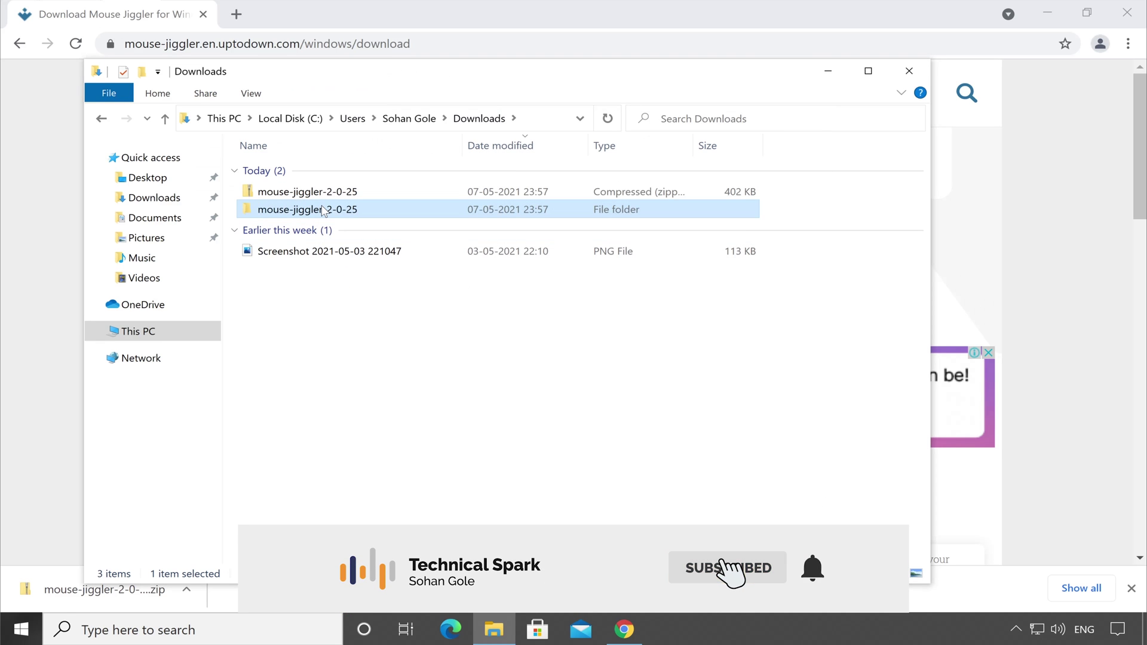
{"action": "double_click", "coordinate": [322, 210]}
{"action": "left_click", "coordinate": [285, 175]}
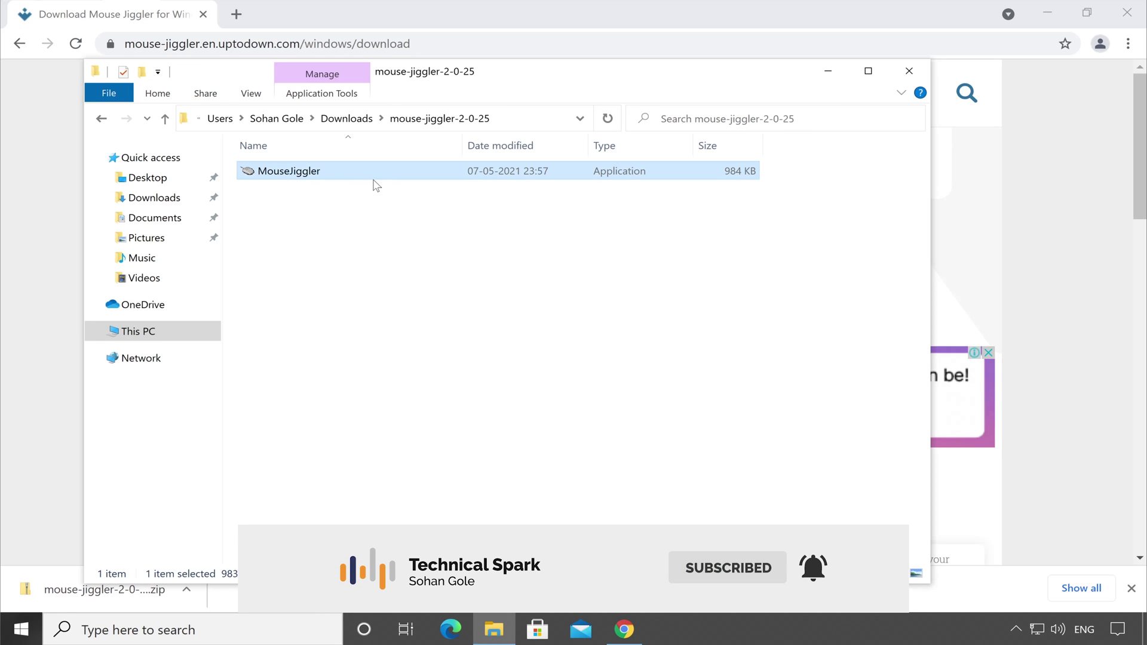
{"action": "left_click", "coordinate": [723, 27]}
{"action": "left_click", "coordinate": [1127, 13]}
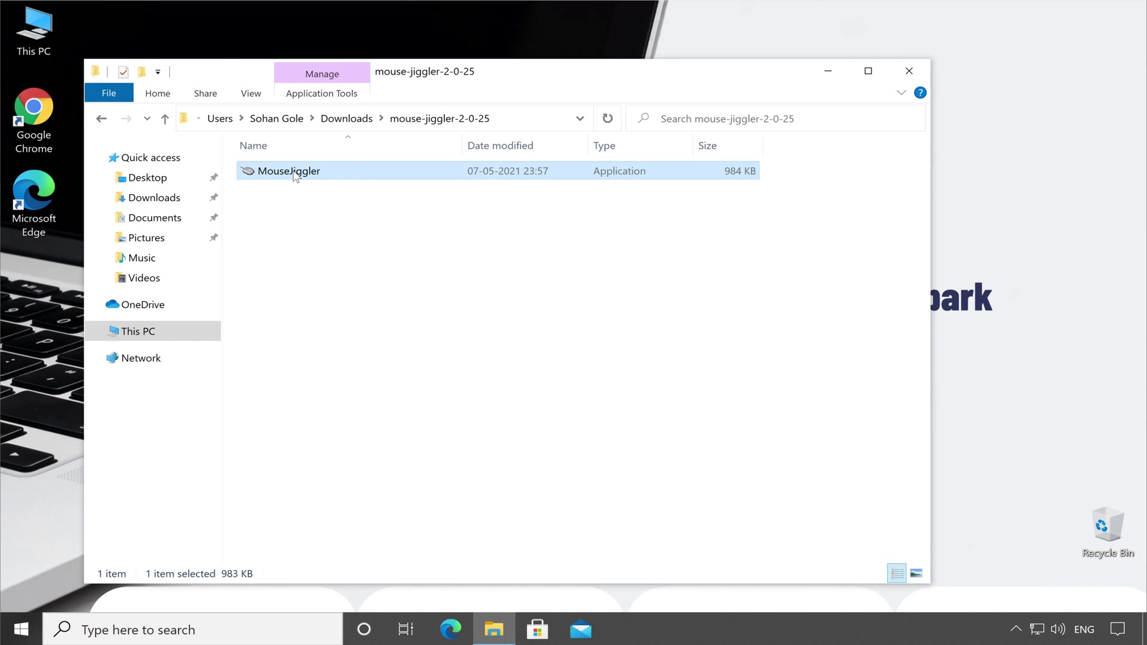
Step: Launch MouseJiggler, accept the .NET runtime prompt, and choose the x64 Desktop Runtime download
{"action": "double_click", "coordinate": [294, 173]}
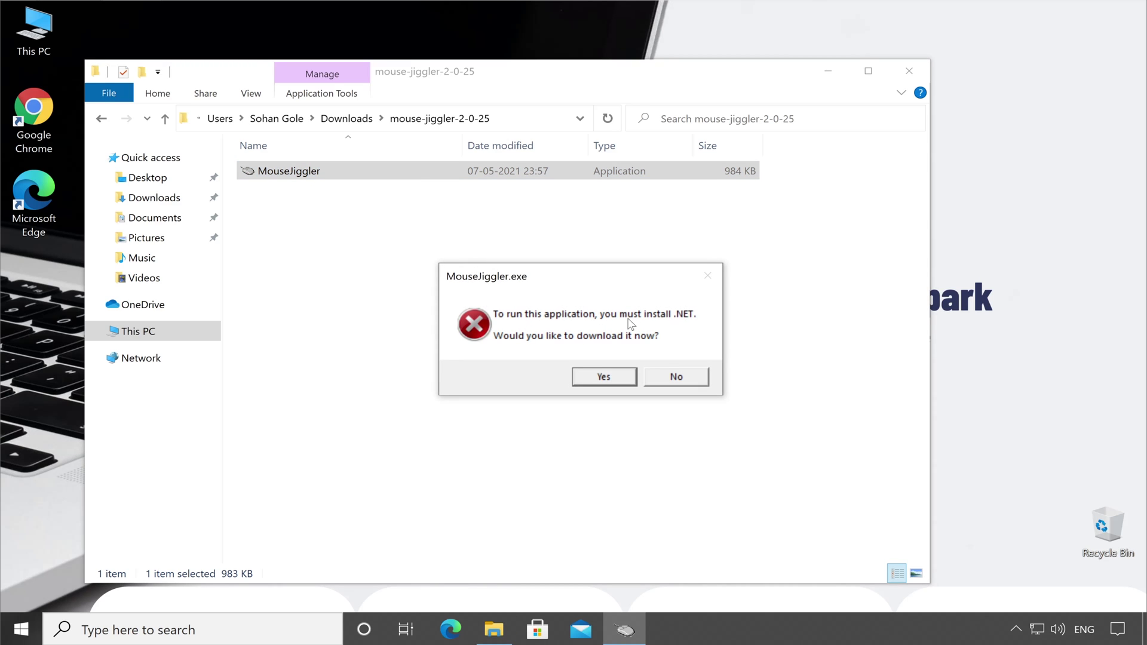
{"action": "left_click", "coordinate": [600, 380]}
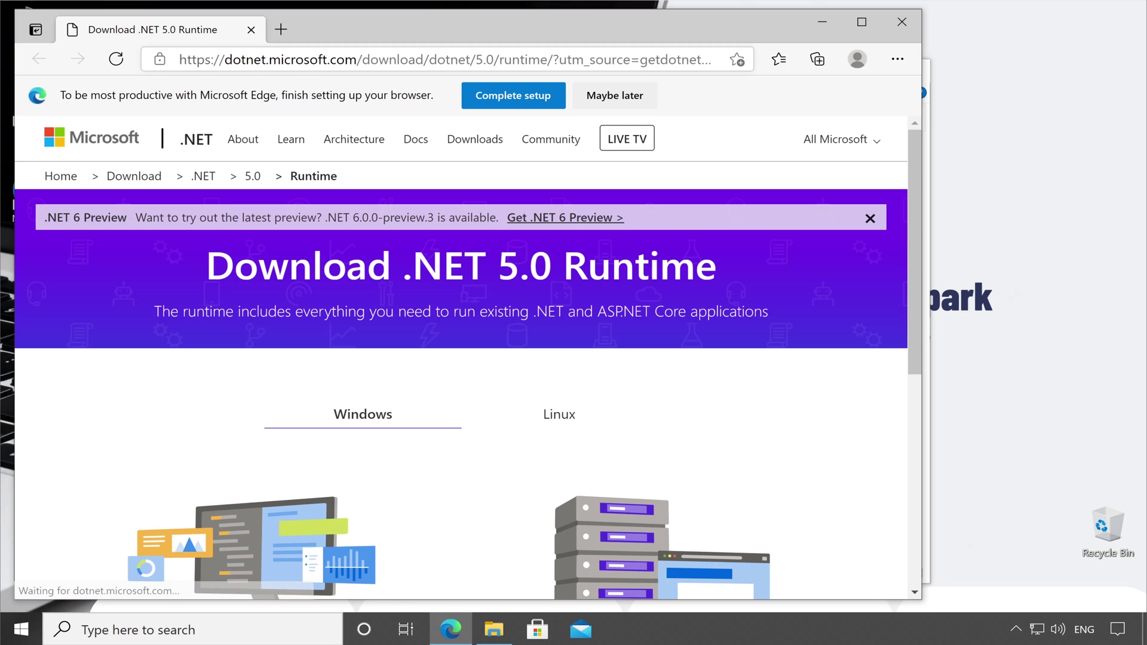
{"action": "left_click_drag", "start_coordinate": [246, 59], "coordinate": [225, 60]}
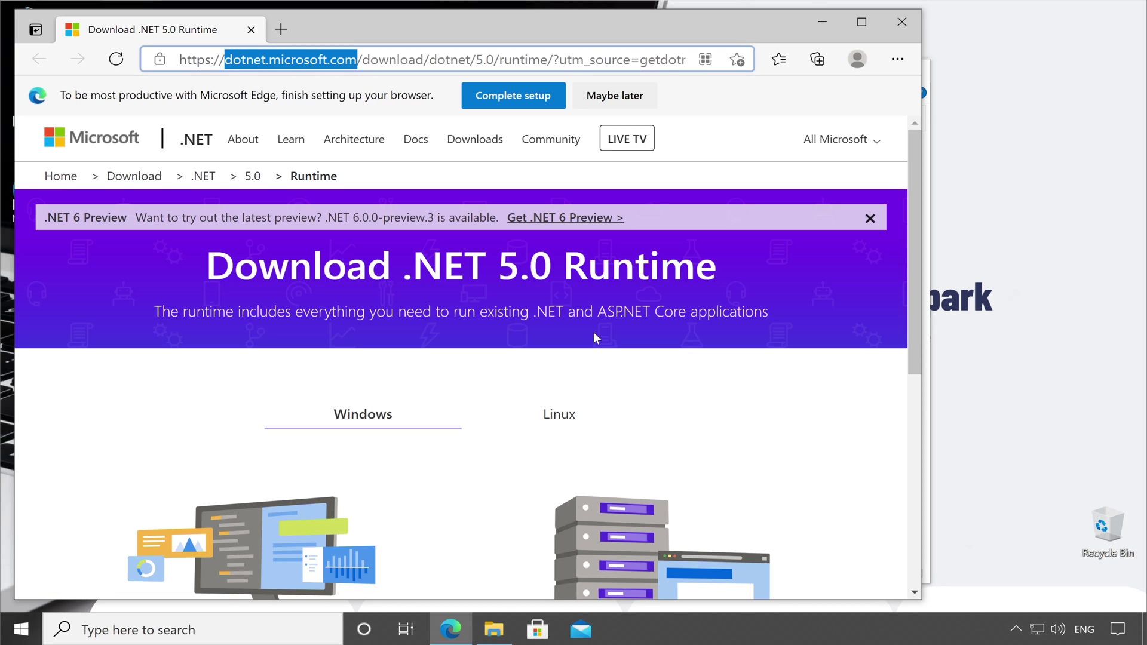
{"action": "scroll", "coordinate": [615, 397], "scroll_direction": "down", "scroll_amount": 3}
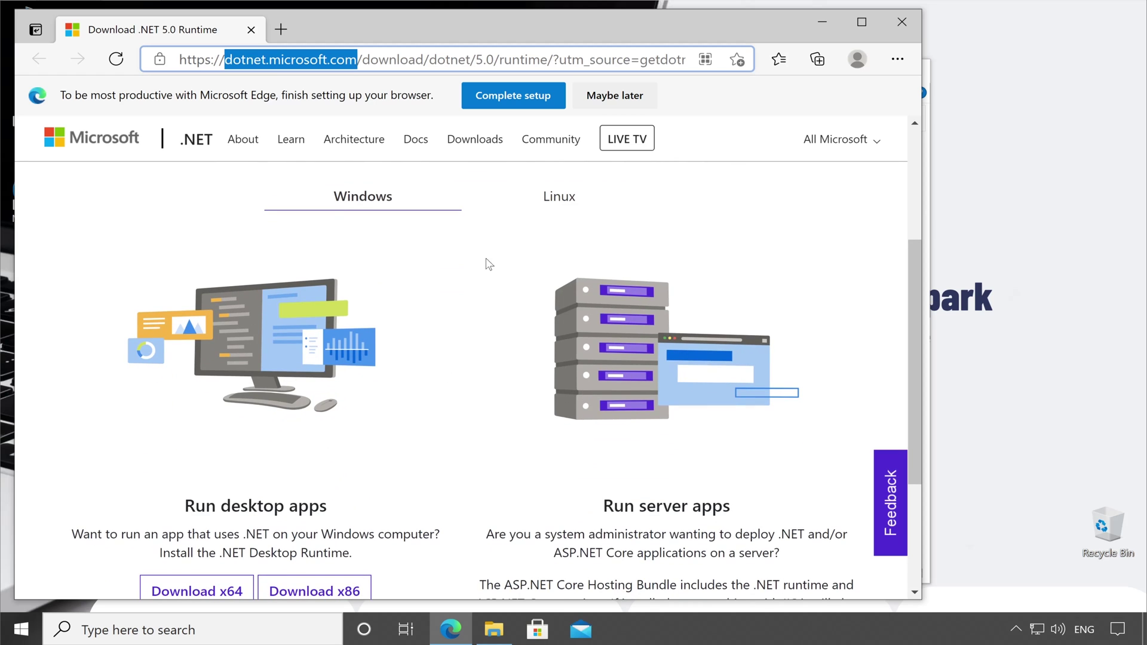
{"action": "scroll", "coordinate": [460, 329], "scroll_direction": "down", "scroll_amount": 2}
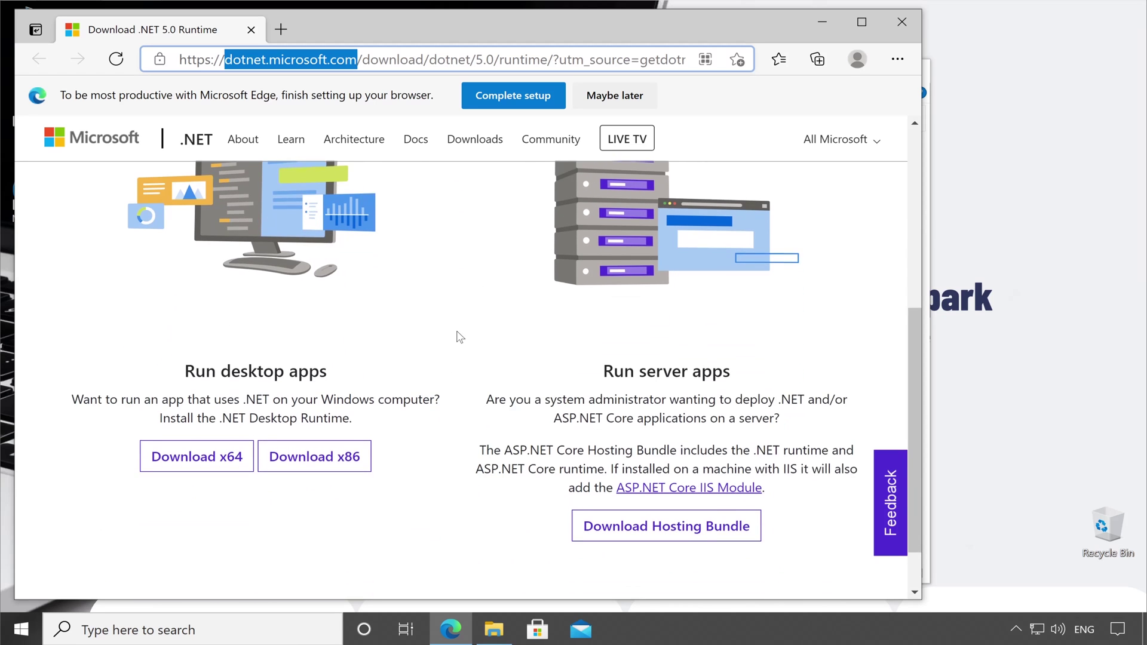
{"action": "left_click", "coordinate": [170, 459]}
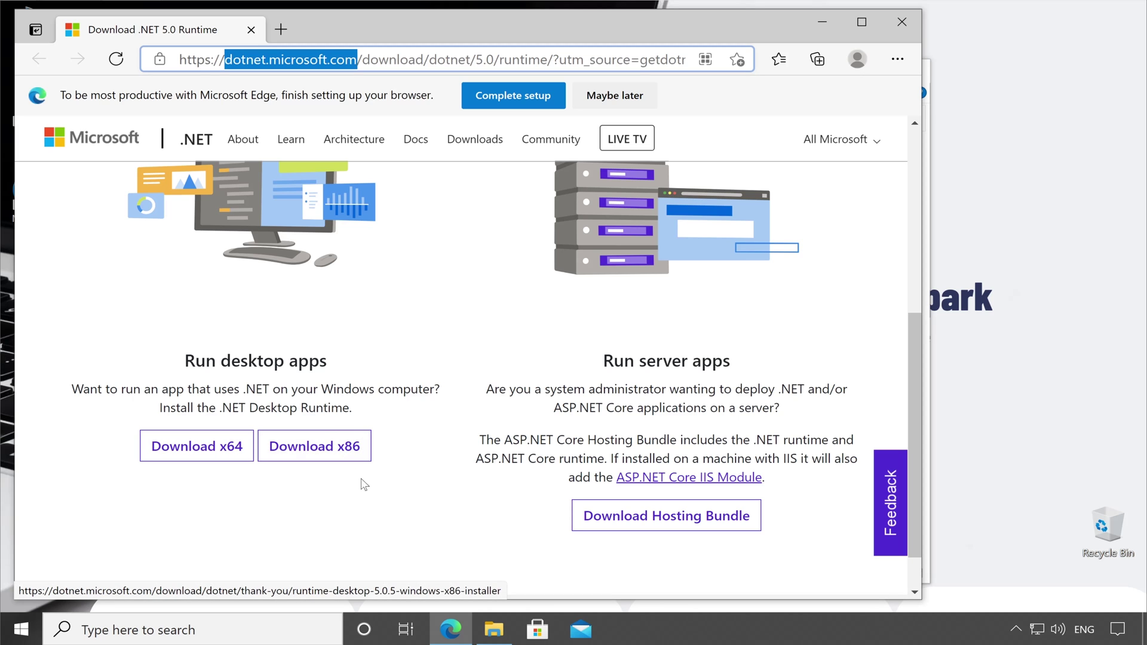
Step: Check This PC's system properties for a 64-bit x64 system, then return to Edge
{"action": "left_click", "coordinate": [494, 630]}
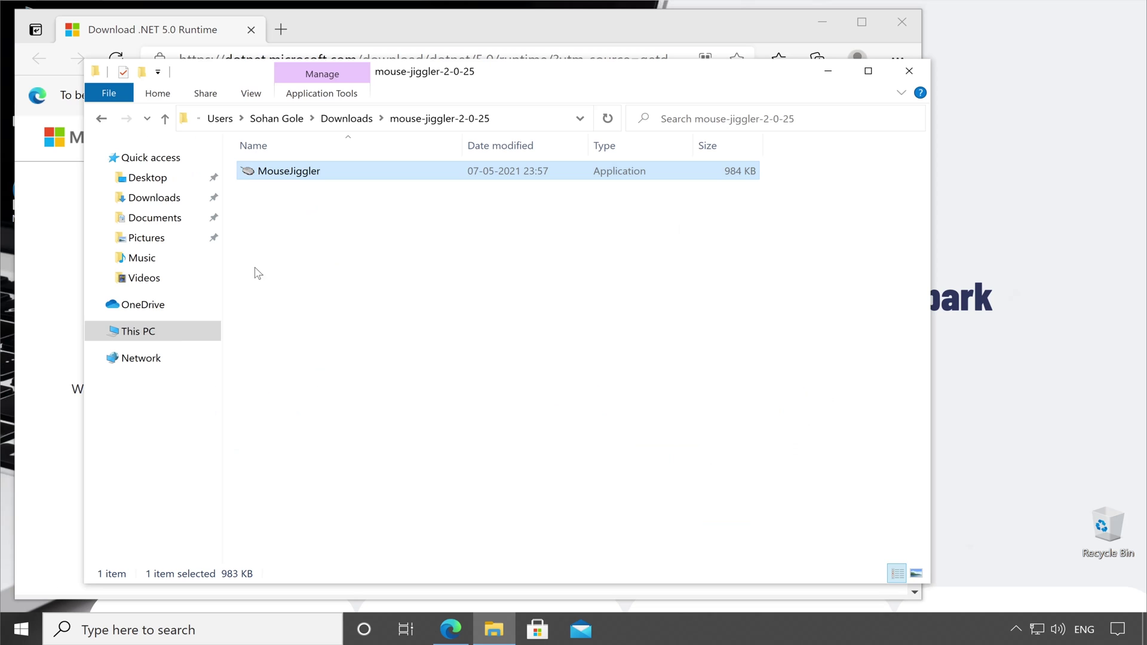
{"action": "right_click", "coordinate": [171, 335]}
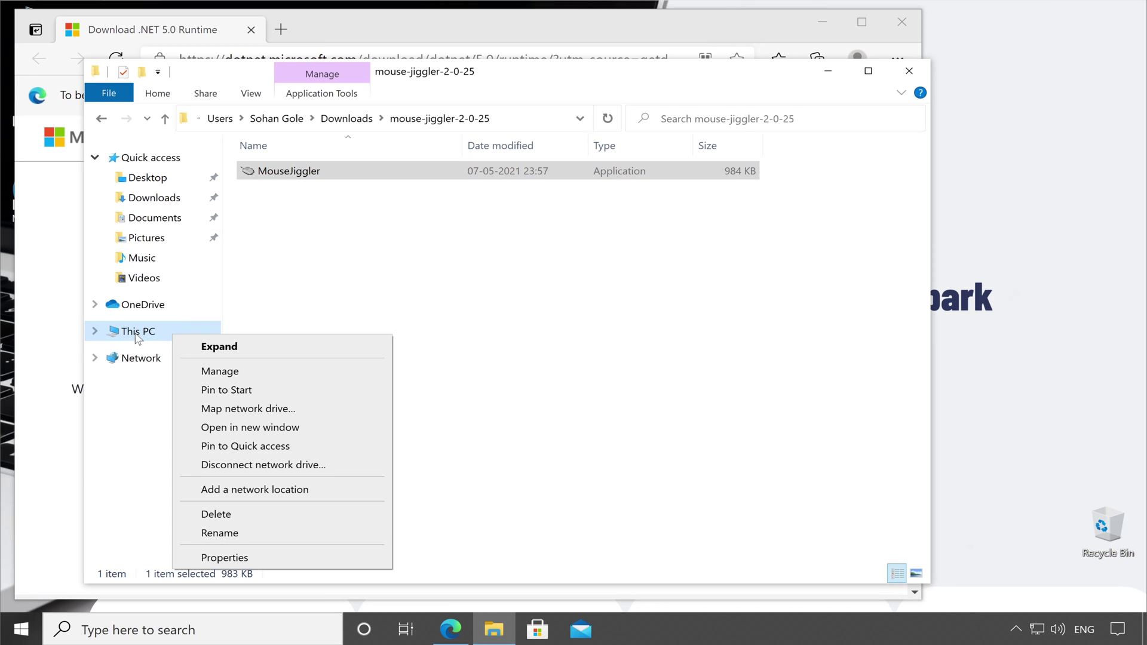
{"action": "left_click", "coordinate": [255, 559]}
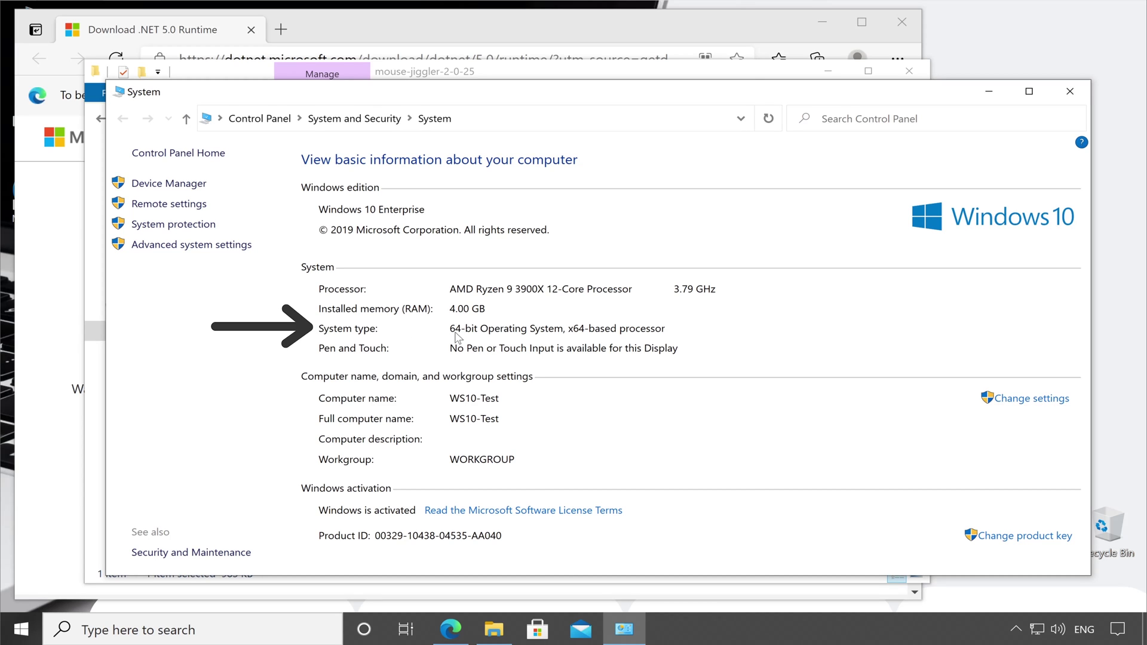
{"action": "left_click", "coordinate": [1071, 90]}
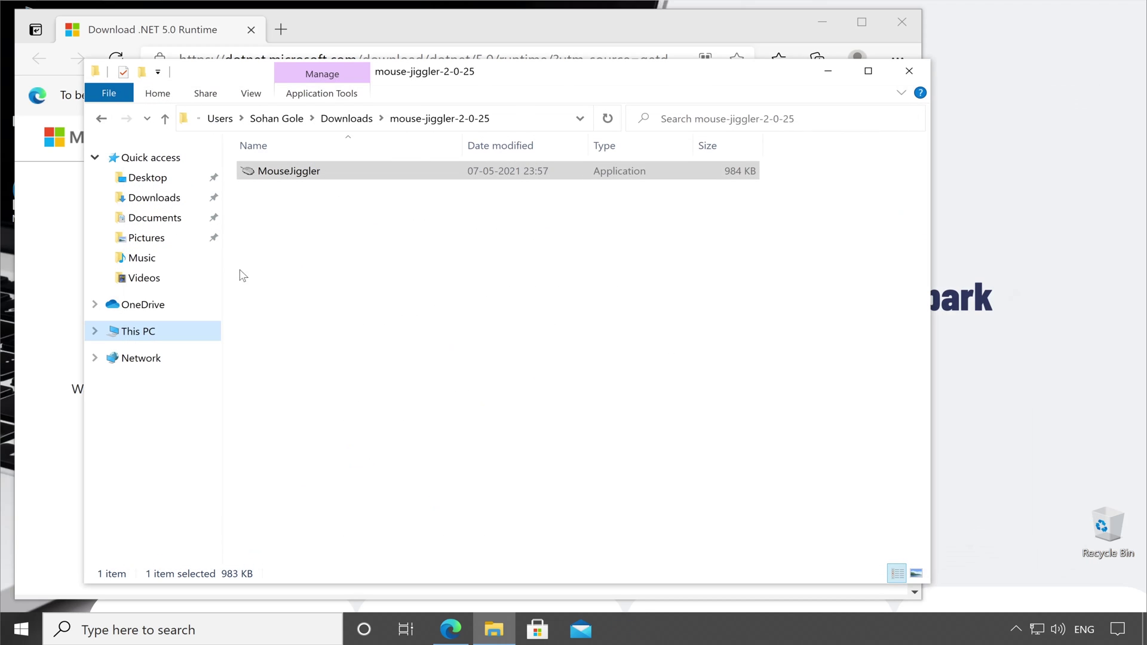
{"action": "left_click", "coordinate": [828, 71]}
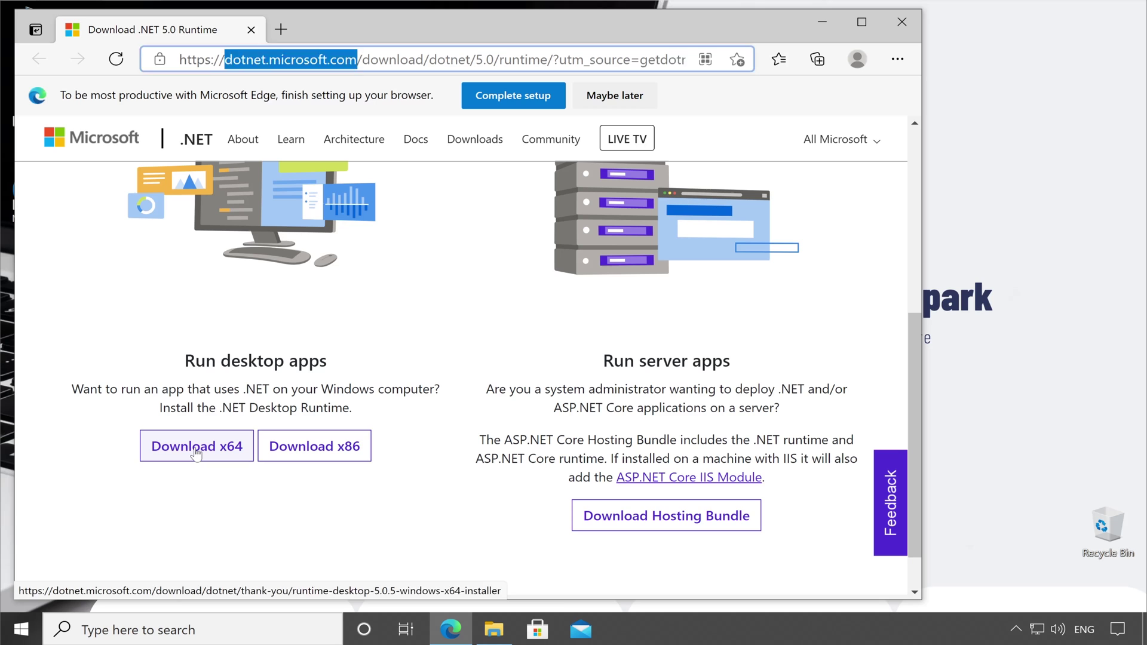
Step: Download the .NET 5.0.5 Desktop Runtime x64 installer, locate it in Downloads, and close Edge
{"action": "left_click", "coordinate": [196, 453]}
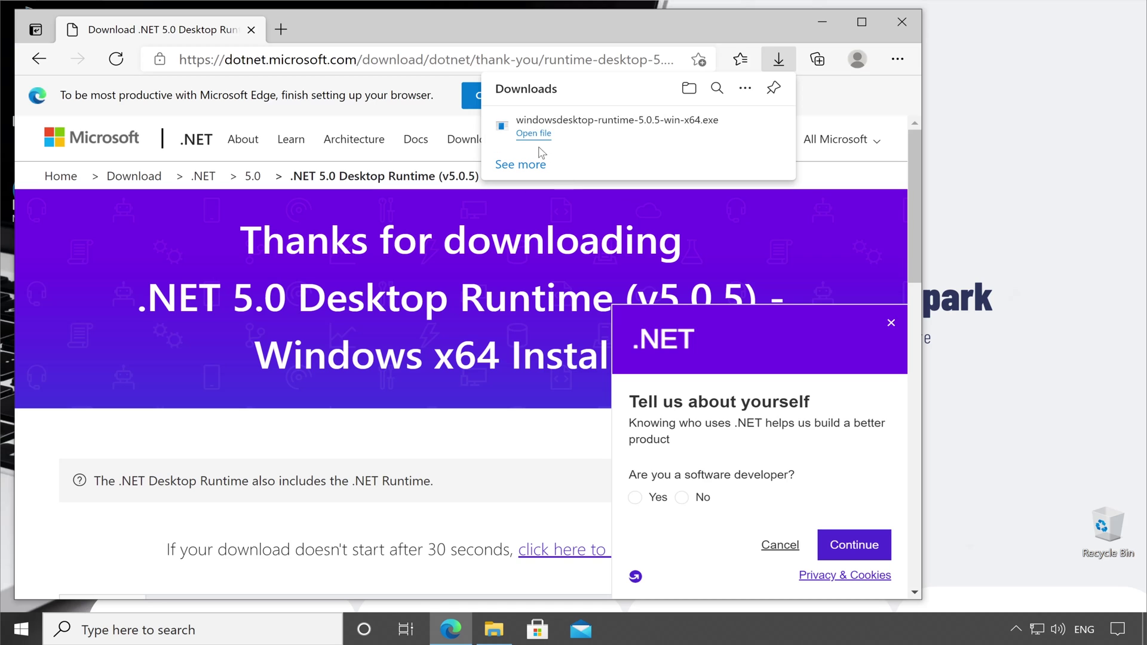
{"action": "left_click", "coordinate": [494, 629]}
{"action": "left_click", "coordinate": [347, 119]}
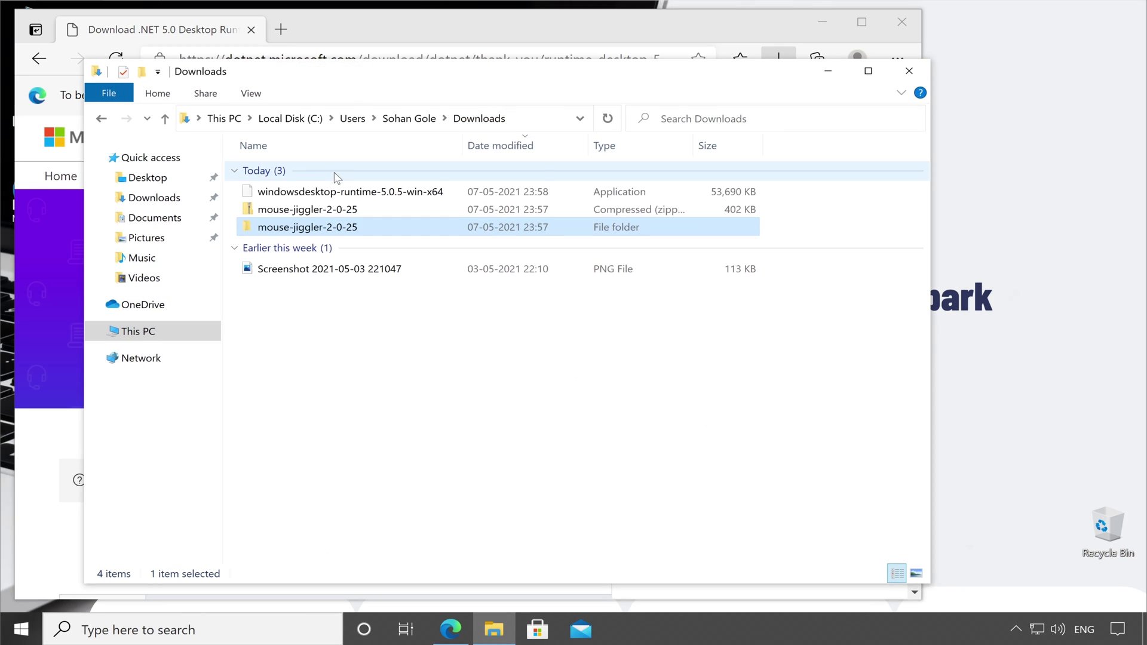
{"action": "left_click", "coordinate": [329, 191]}
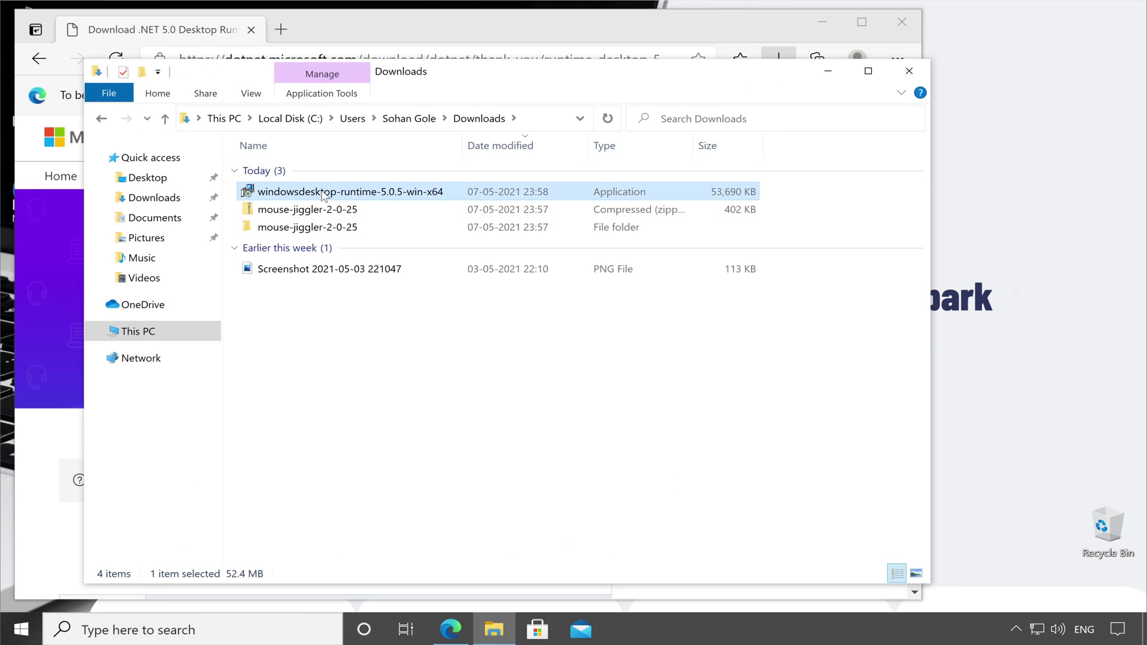
{"action": "left_click", "coordinate": [902, 21]}
Step: Install Windows Desktop Runtime 5.0.5 (x64) and select the mouse-jiggler-2-0-25 folder
{"action": "double_click", "coordinate": [287, 190]}
{"action": "right_click", "coordinate": [287, 190]}
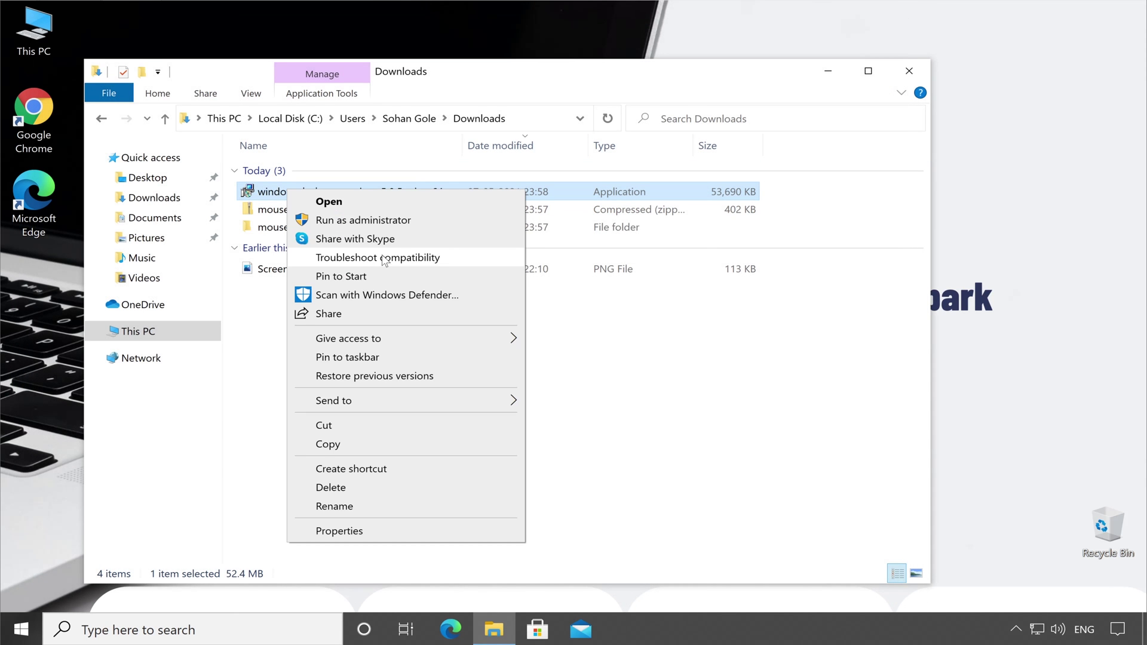
{"action": "left_click", "coordinate": [388, 222]}
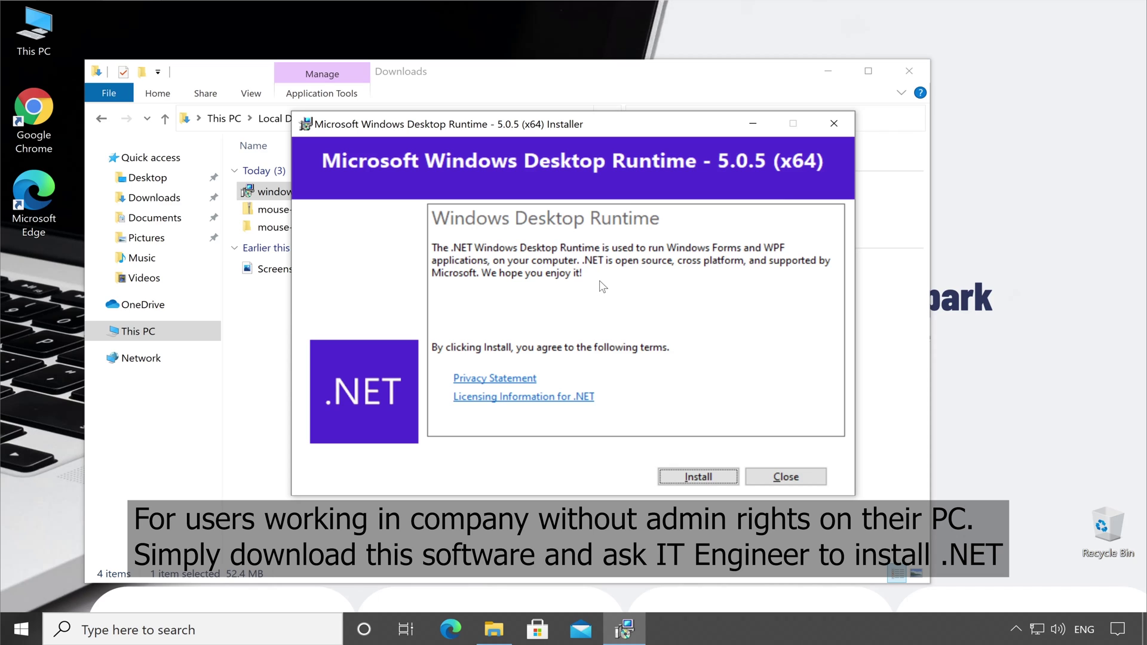
{"action": "left_click", "coordinate": [693, 476]}
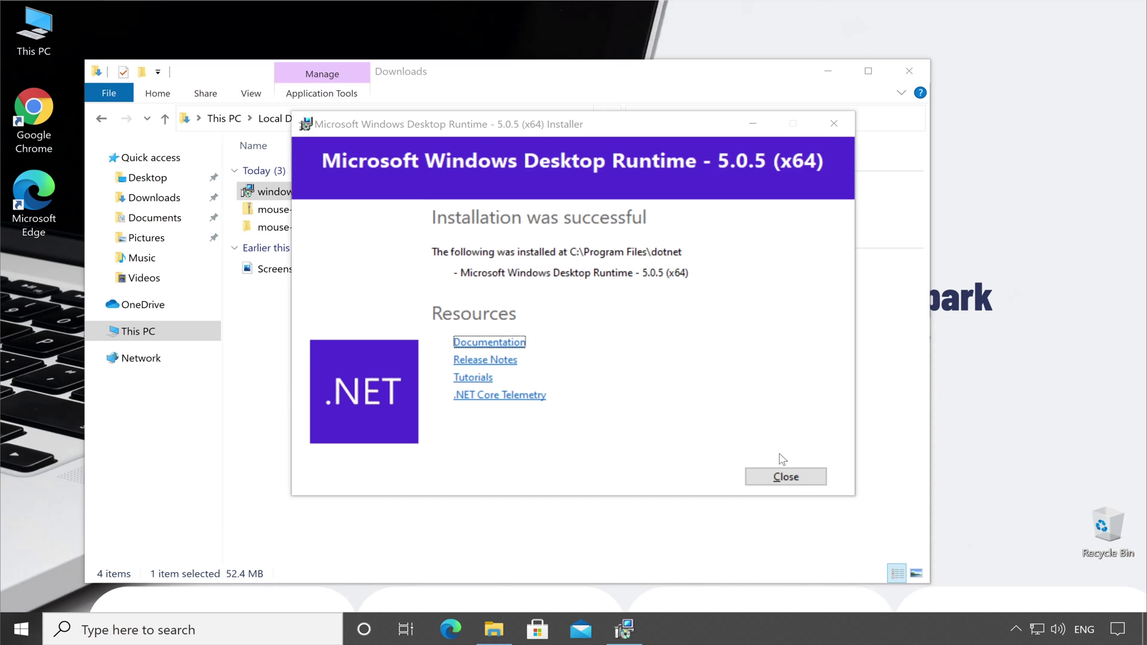
{"action": "left_click", "coordinate": [786, 476]}
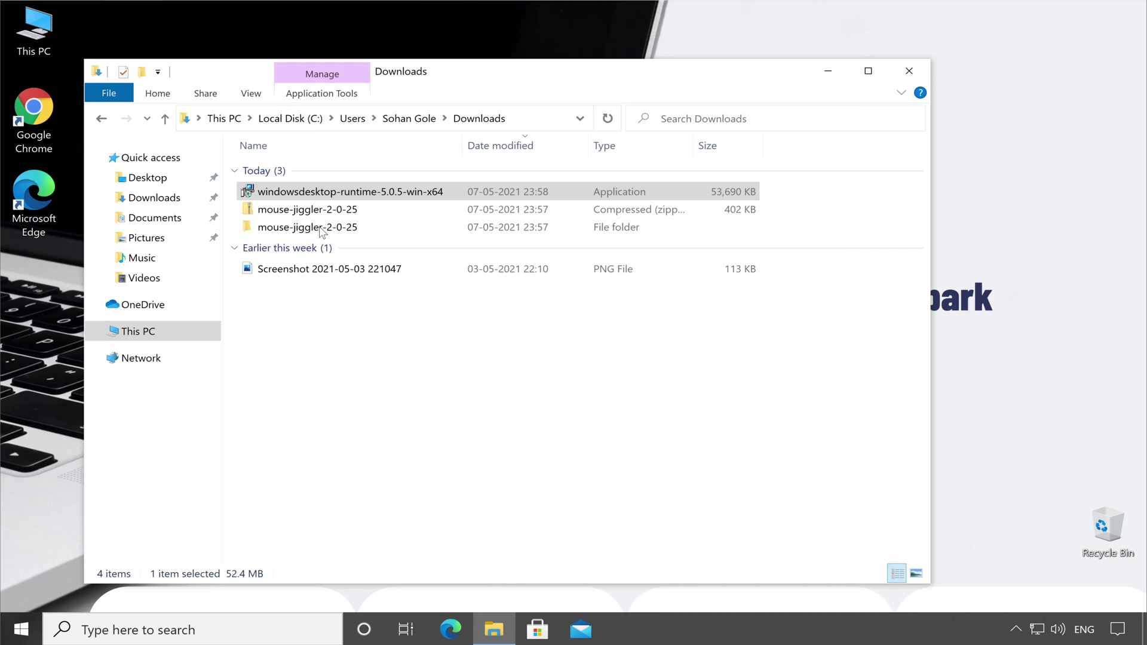
{"action": "left_click", "coordinate": [323, 232]}
Step: Launch MouseJiggler from its folder, close Explorer, and move the window lower right
{"action": "double_click", "coordinate": [323, 231]}
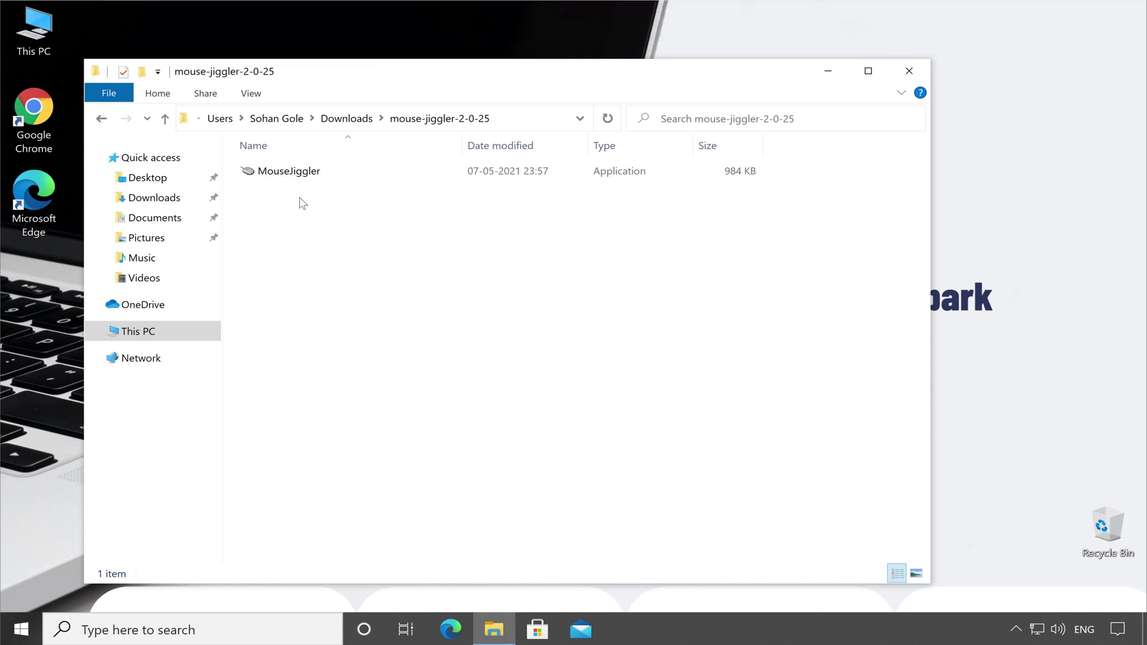
{"action": "double_click", "coordinate": [299, 172]}
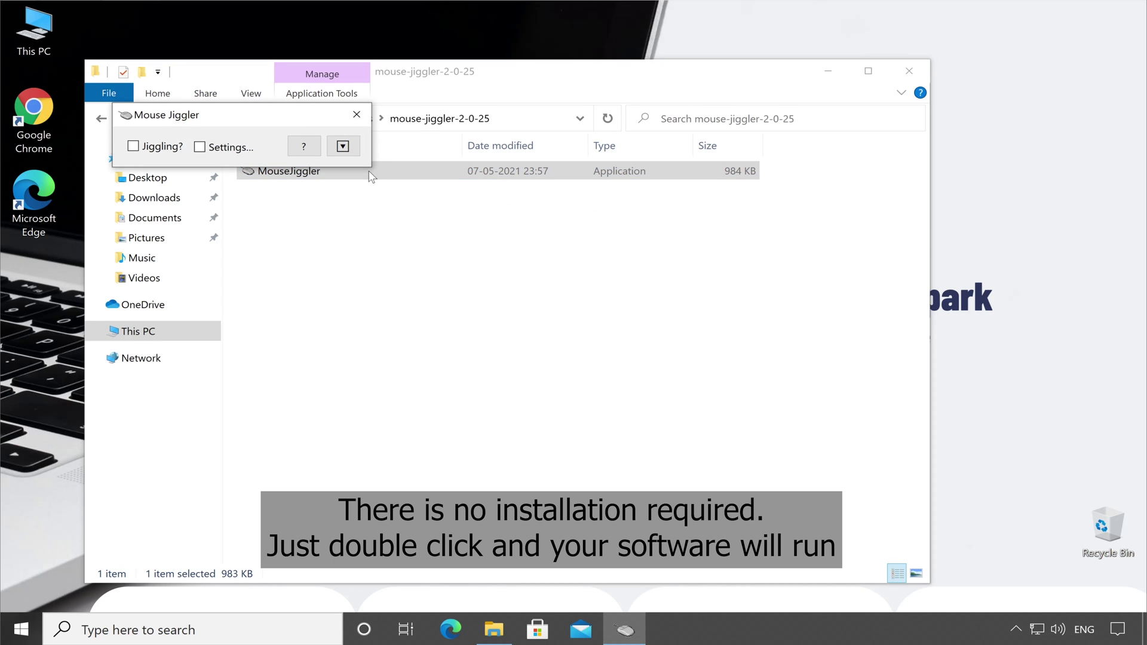
{"action": "left_click", "coordinate": [906, 68]}
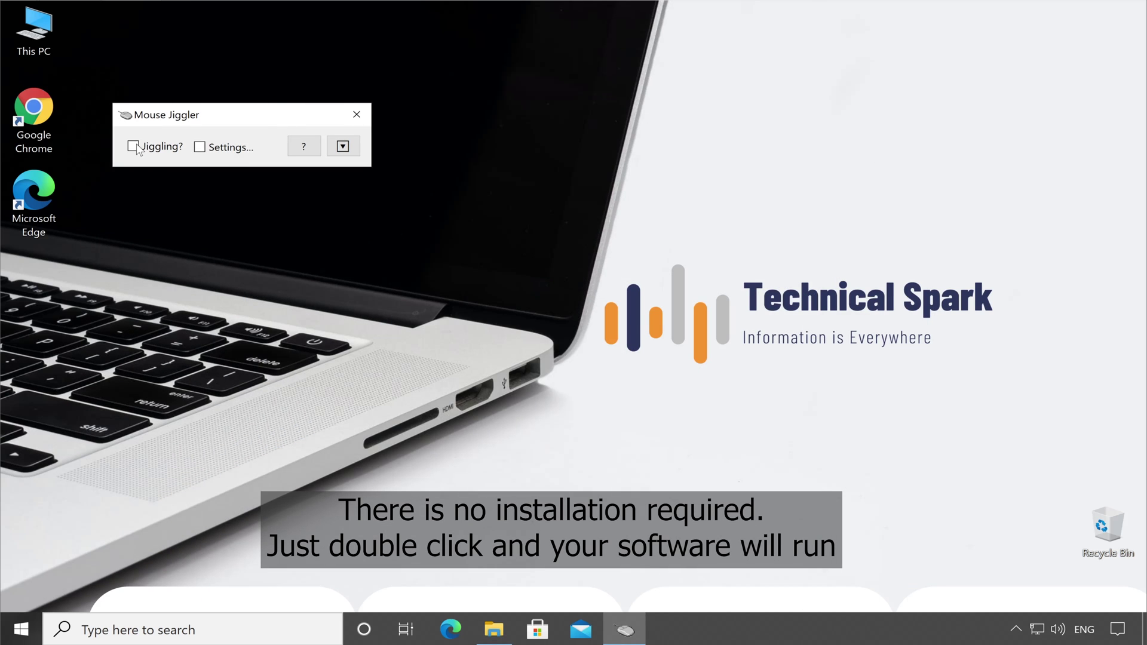
{"action": "left_click_drag", "start_coordinate": [182, 116], "coordinate": [274, 153]}
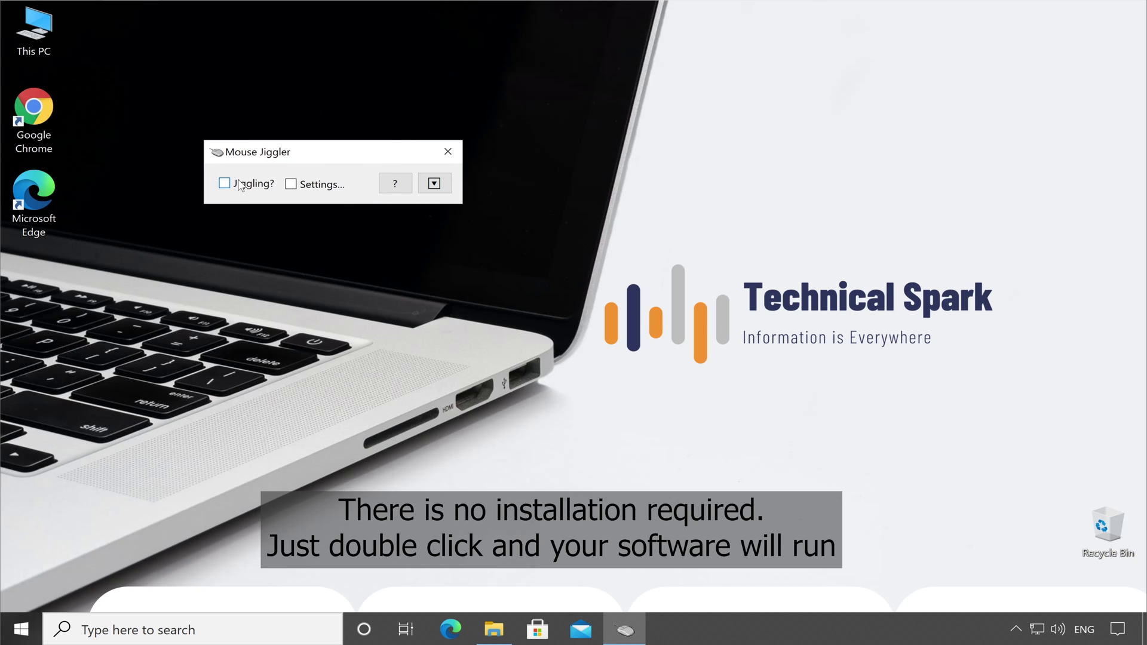
Step: Enable Jiggling and Settings, and raise the jiggle interval to 2 seconds
{"action": "left_click", "coordinate": [240, 186]}
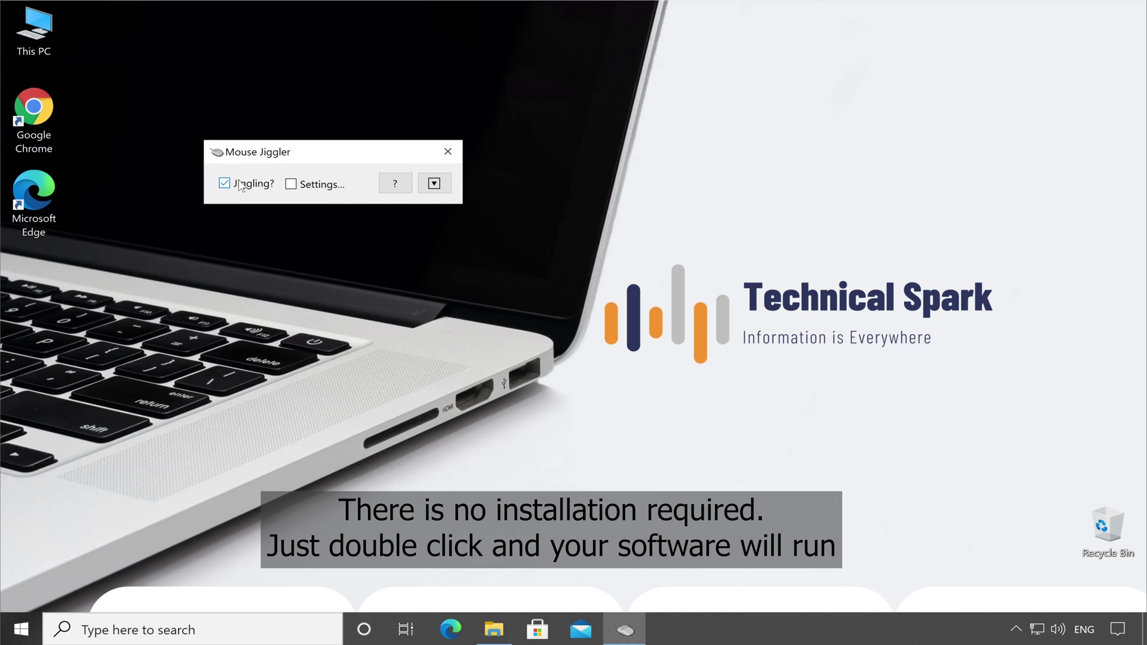
{"action": "left_click", "coordinate": [305, 186]}
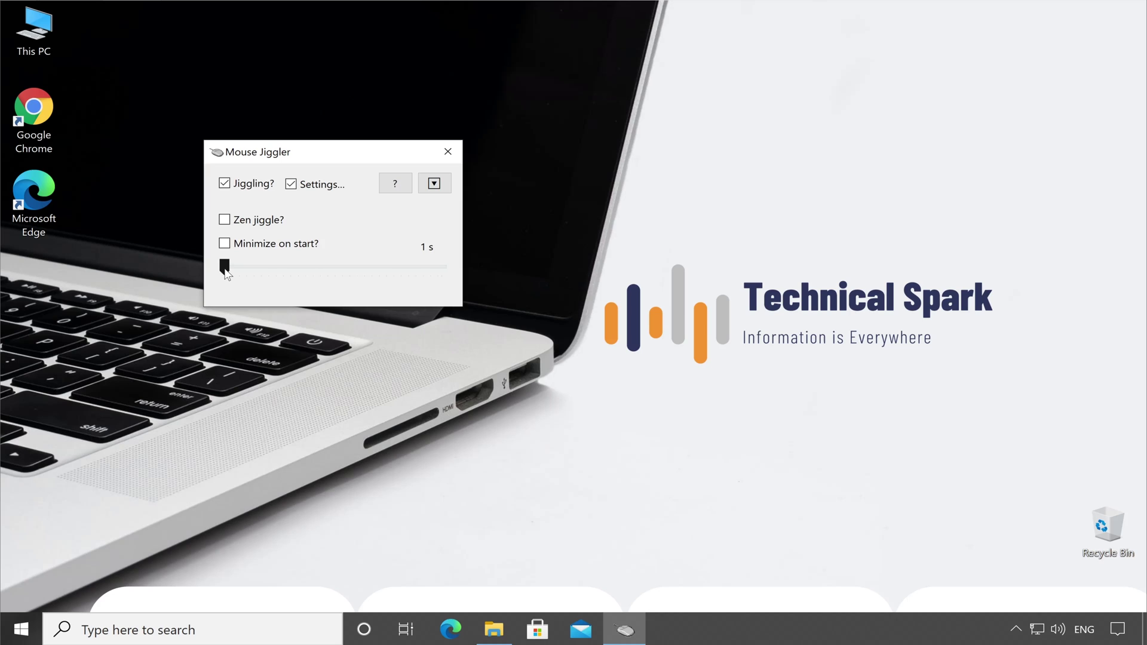
{"action": "left_click", "coordinate": [229, 267]}
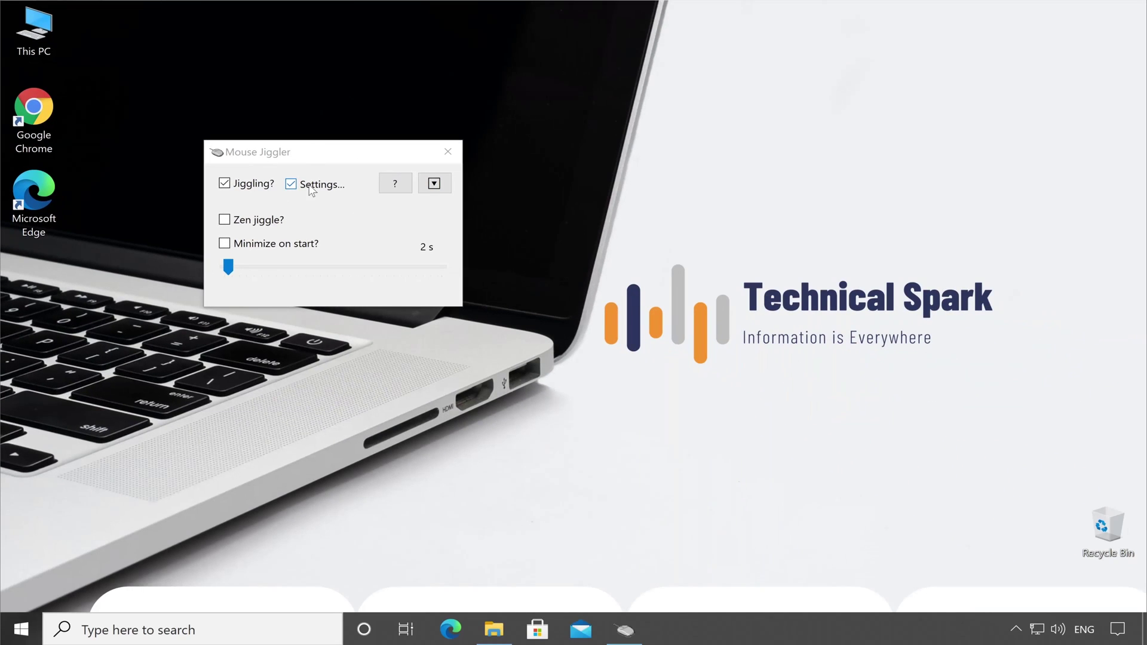
{"action": "left_click", "coordinate": [225, 220]}
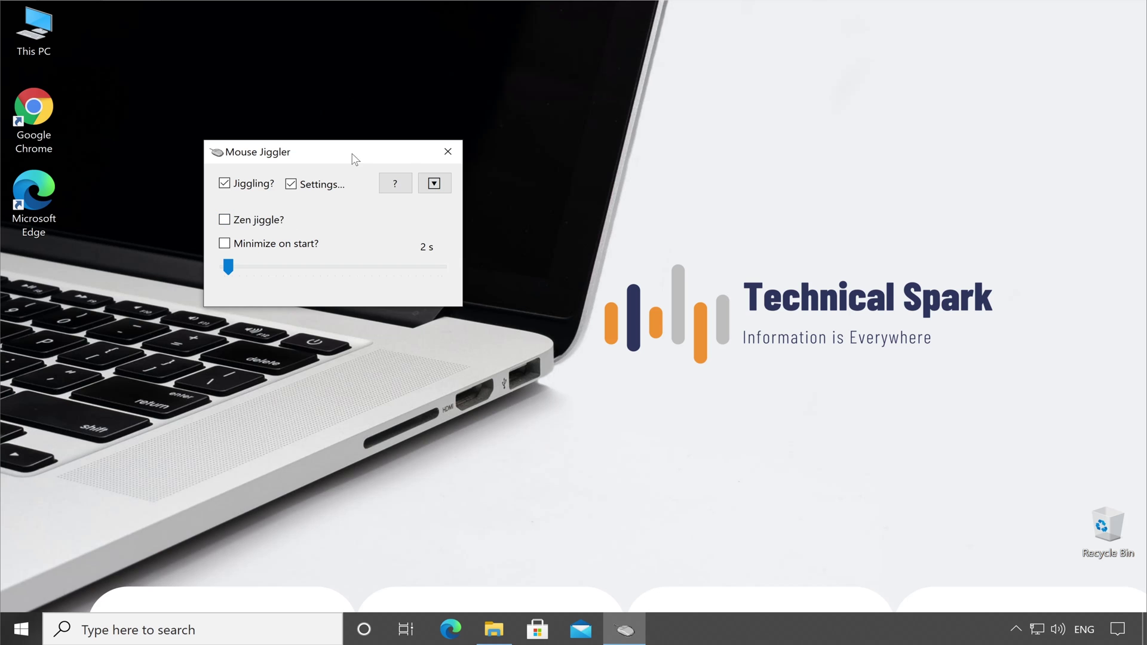
Step: Turn on Zen jiggle and minimize Mouse Jiggler to the system tray
{"action": "left_click", "coordinate": [272, 221]}
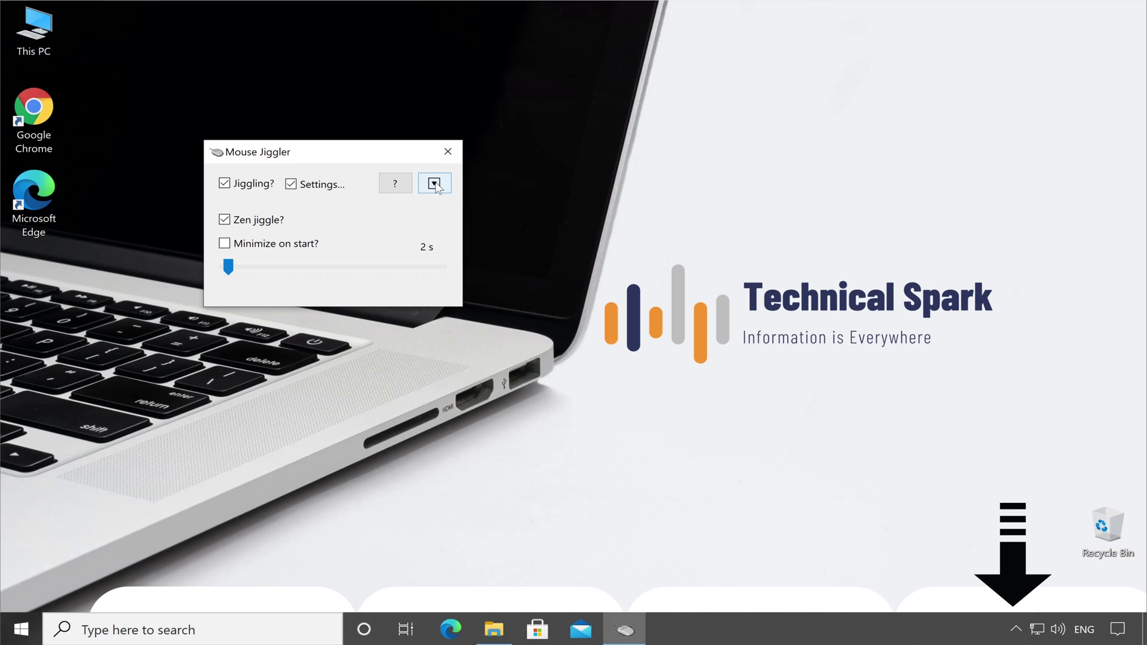
{"action": "left_click", "coordinate": [434, 183]}
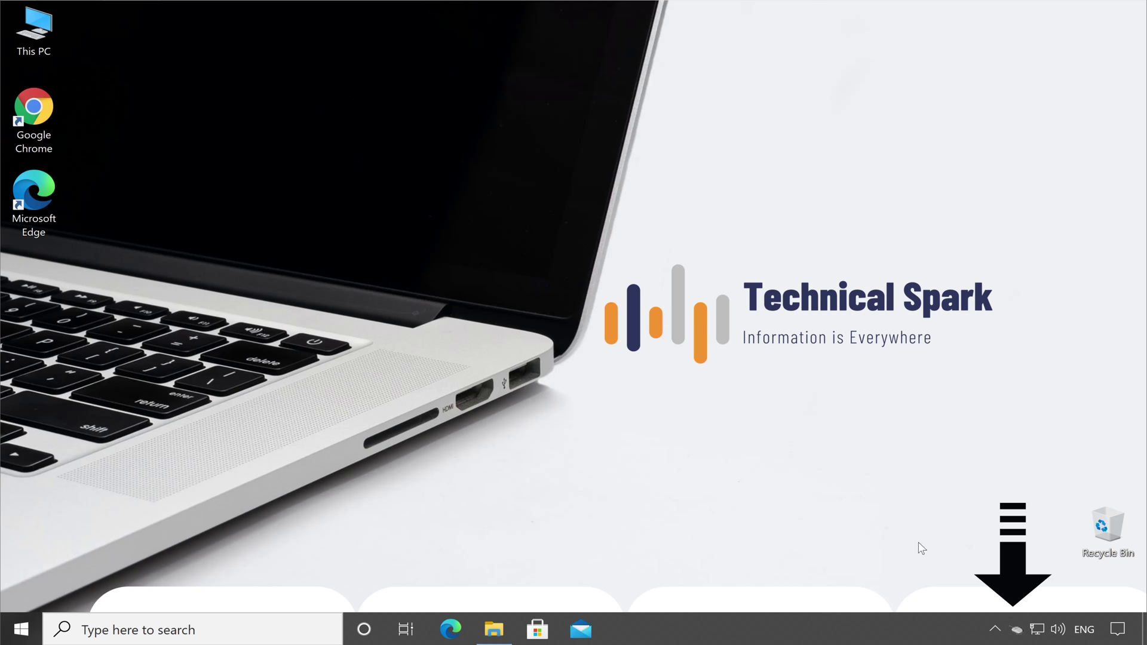
Step: Restore Mouse Jiggler from the tray and drag the interval slider to 18 seconds
{"action": "double_click", "coordinate": [1018, 632]}
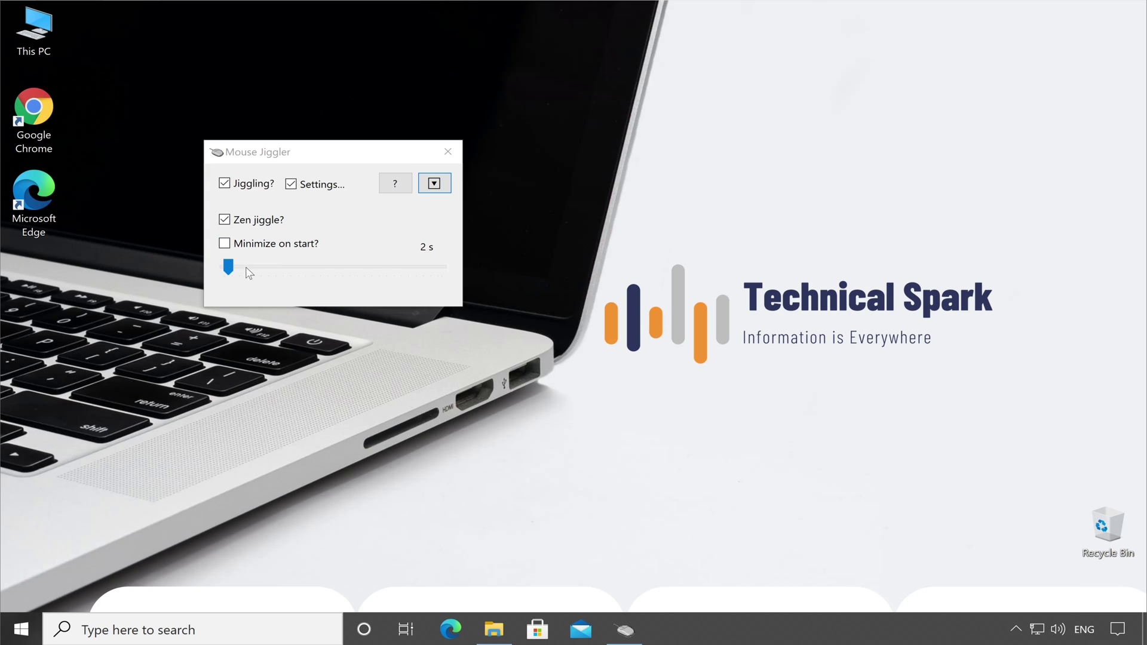
{"action": "left_click", "coordinate": [229, 267]}
{"action": "left_click_drag", "start_coordinate": [228, 267], "coordinate": [448, 273]}
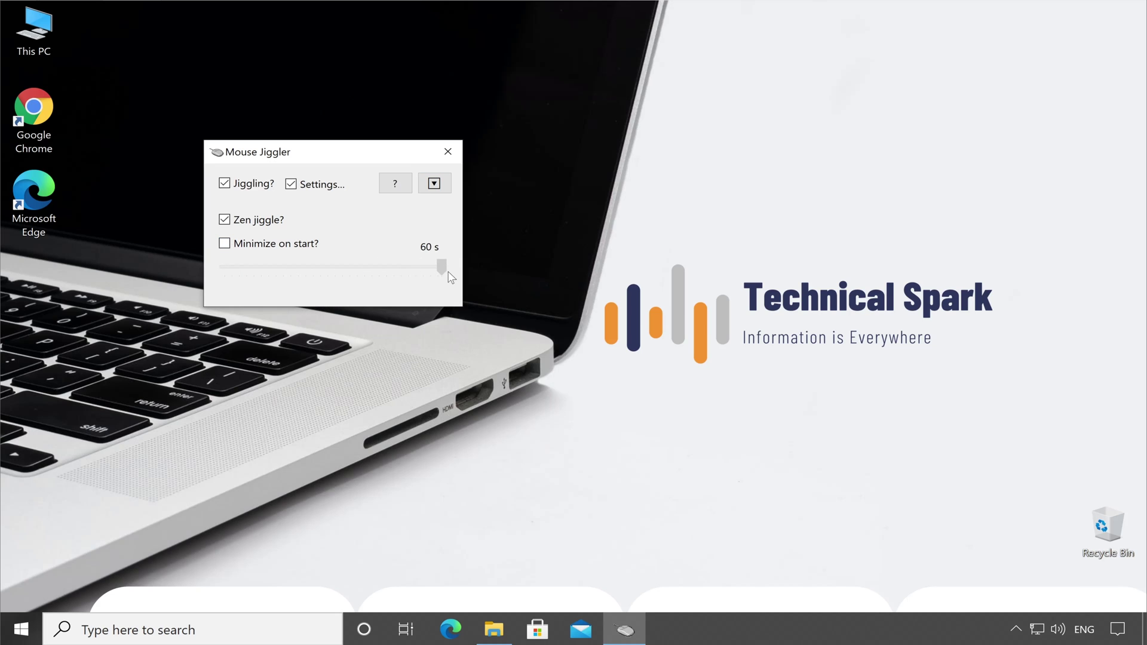
{"action": "left_click_drag", "start_coordinate": [446, 270], "coordinate": [288, 269]}
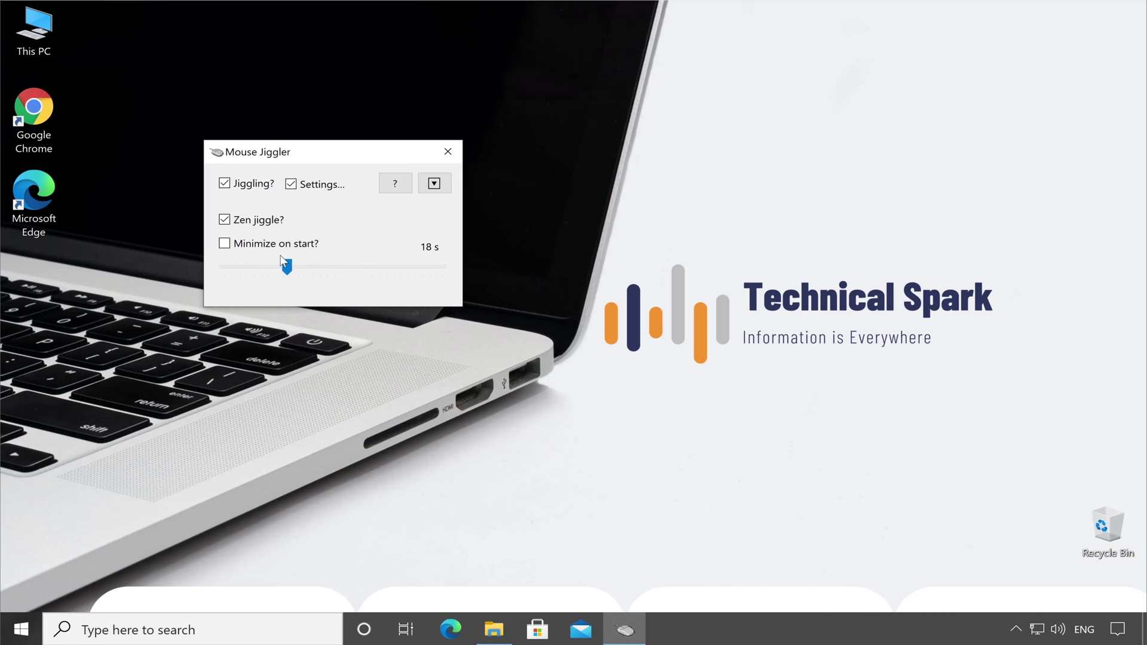